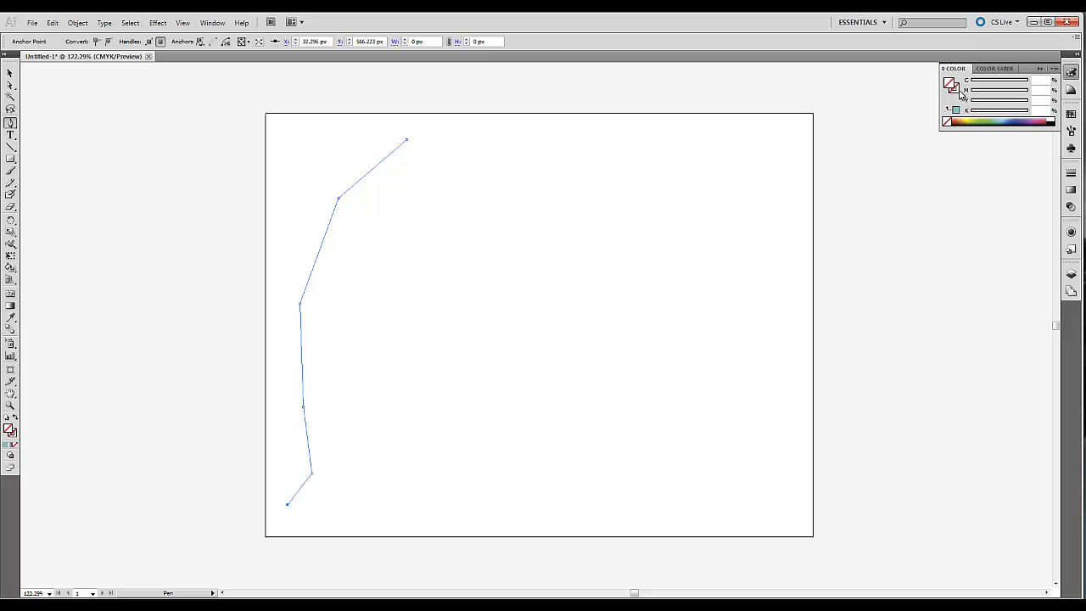
- Give the first zigzag path a black stroke and deselect it
left_click(1052, 120)
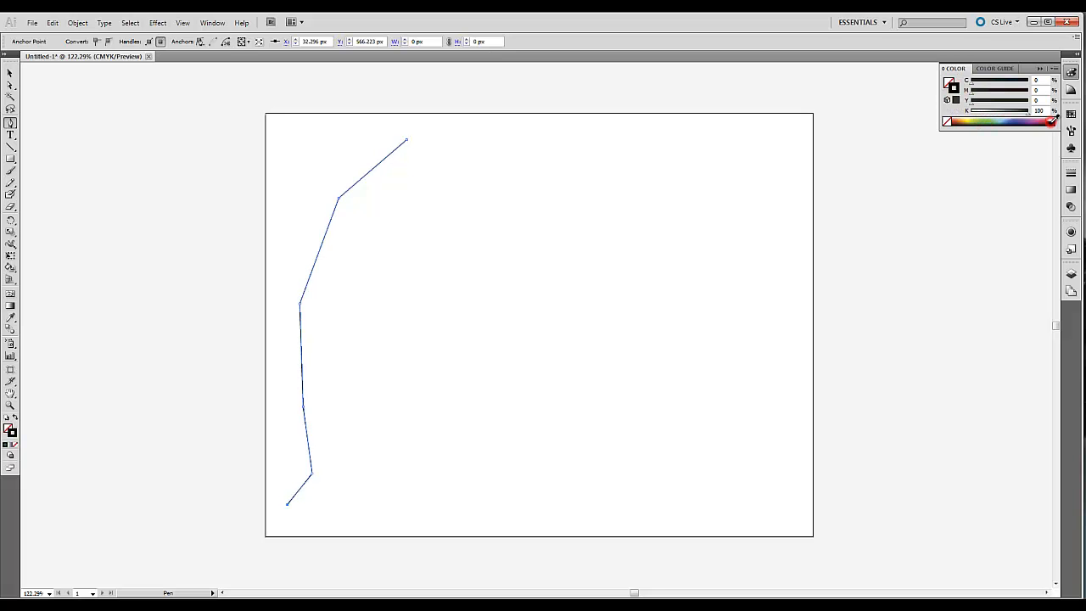
left_click(10, 73)
left_click(110, 111)
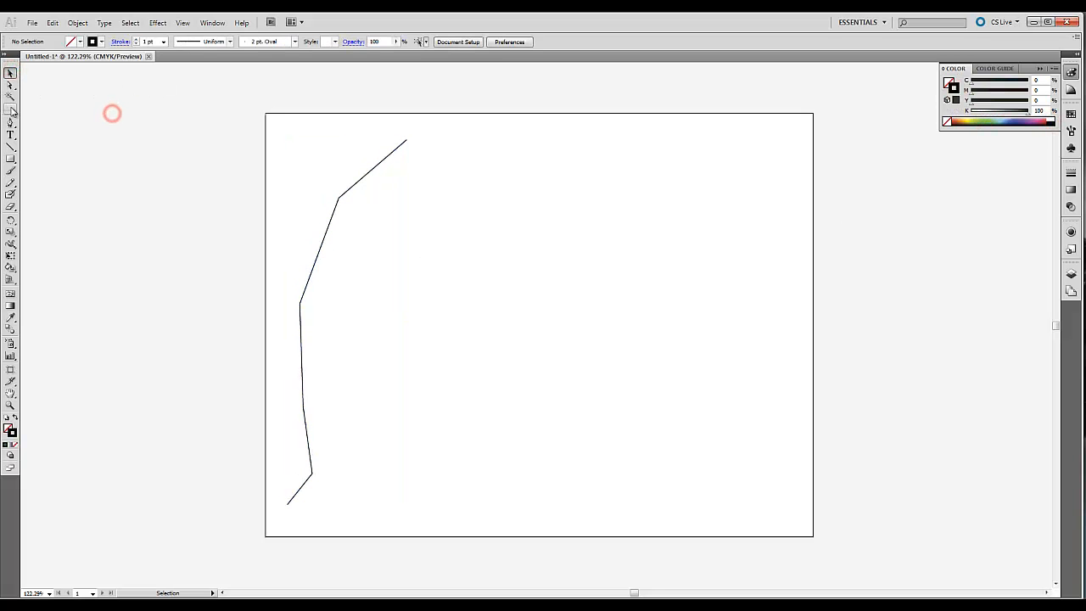
- Draw a second open path with five anchor points down the middle of the artboard using the Pen tool
left_click(10, 122)
left_click(543, 147)
left_click(499, 201)
left_click_drag(497, 273, 489, 314)
left_click(450, 329)
left_click(441, 362)
left_click(11, 73)
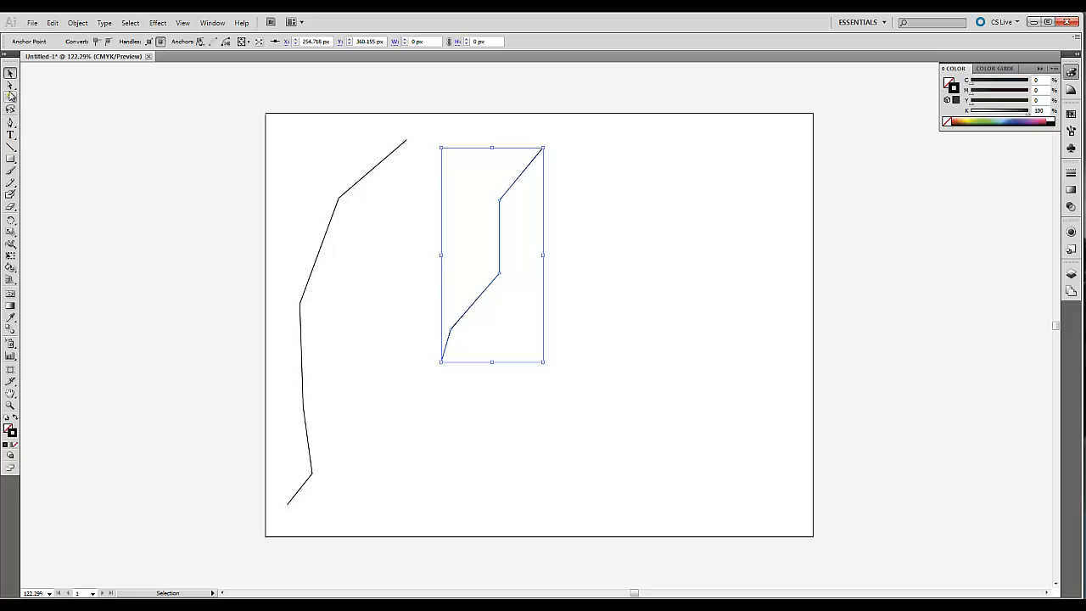
- Draw a third open path with six anchor points on the artboard's right side, bending over at its upper end
left_click(10, 121)
left_click(753, 247)
left_click(696, 188)
left_click(640, 229)
left_click(648, 373)
left_click(654, 452)
left_click(569, 504)
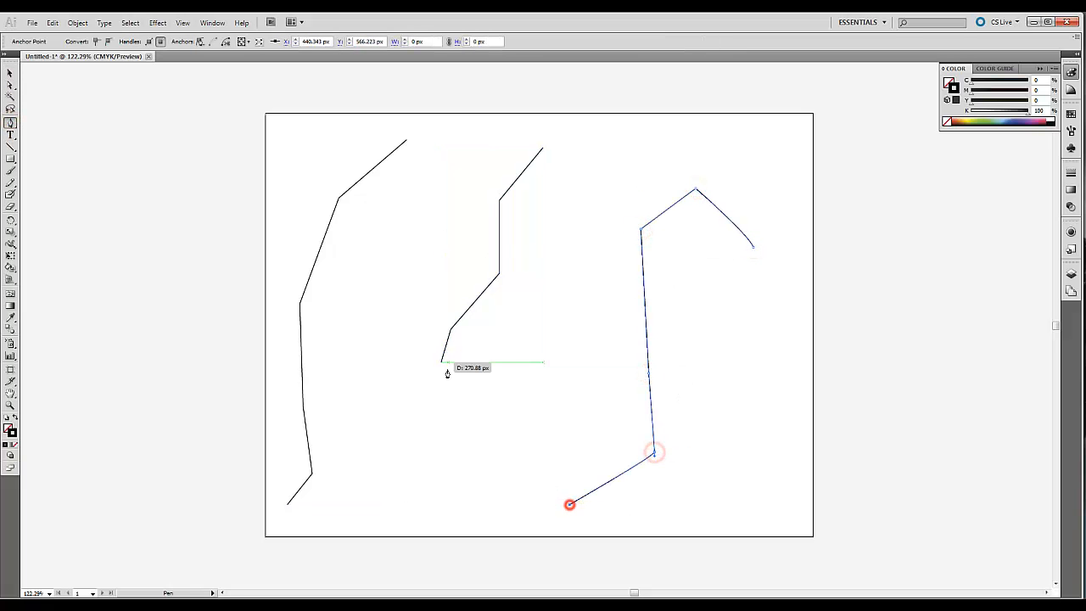
- Select anchor points on all three paths, convert them to smooth points and deselect the paths
left_click(10, 85)
left_click_drag(321, 190, 550, 288)
left_click_drag(606, 419, 686, 461)
left_click_drag(429, 250, 575, 311)
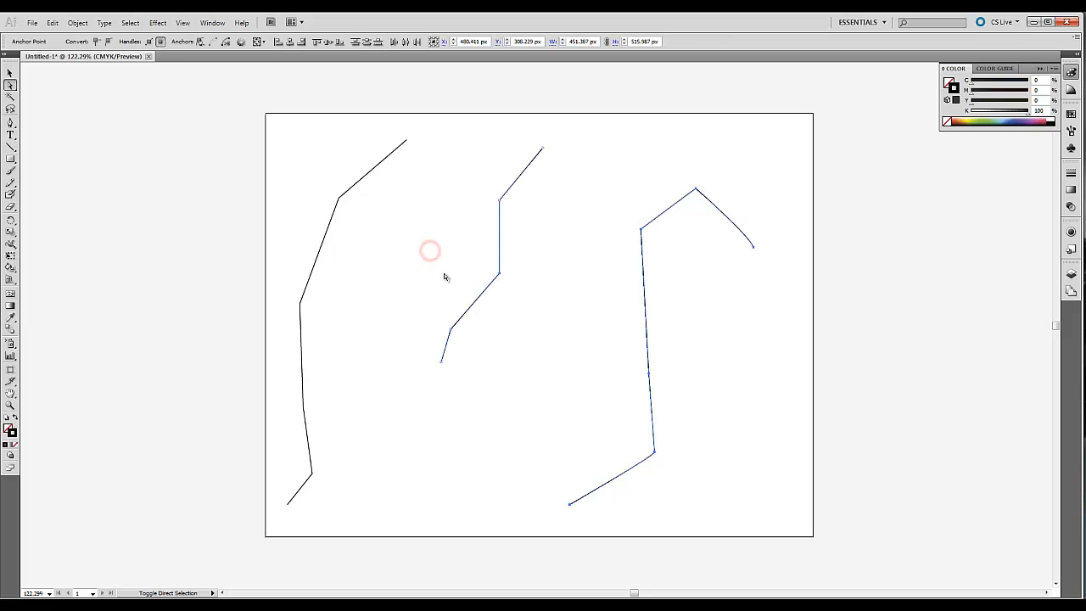
left_click_drag(380, 244, 379, 244)
left_click_drag(283, 394, 346, 485)
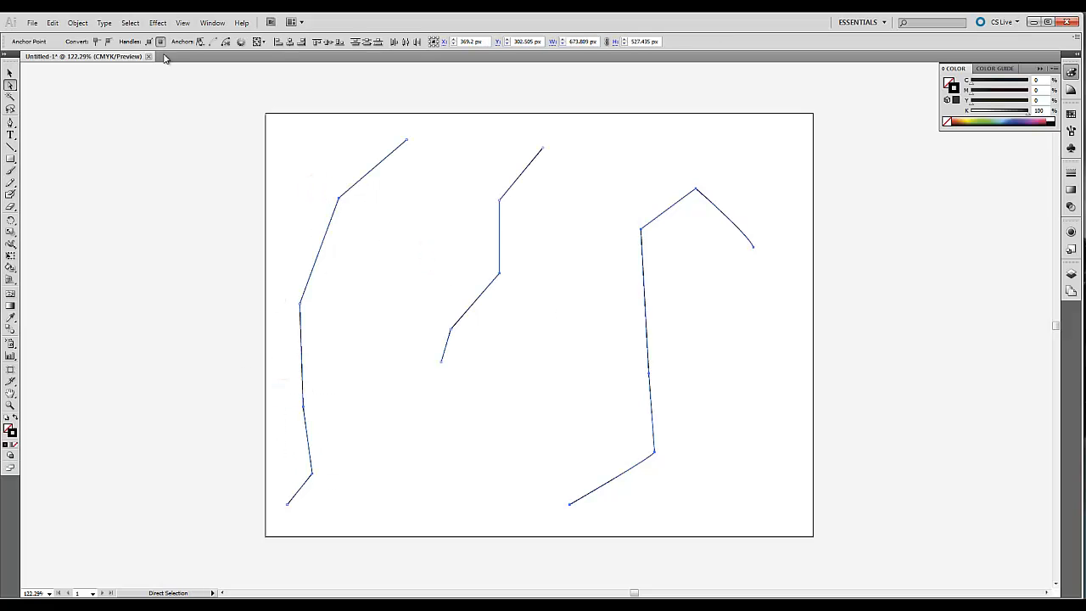
left_click(108, 40)
left_click(572, 242)
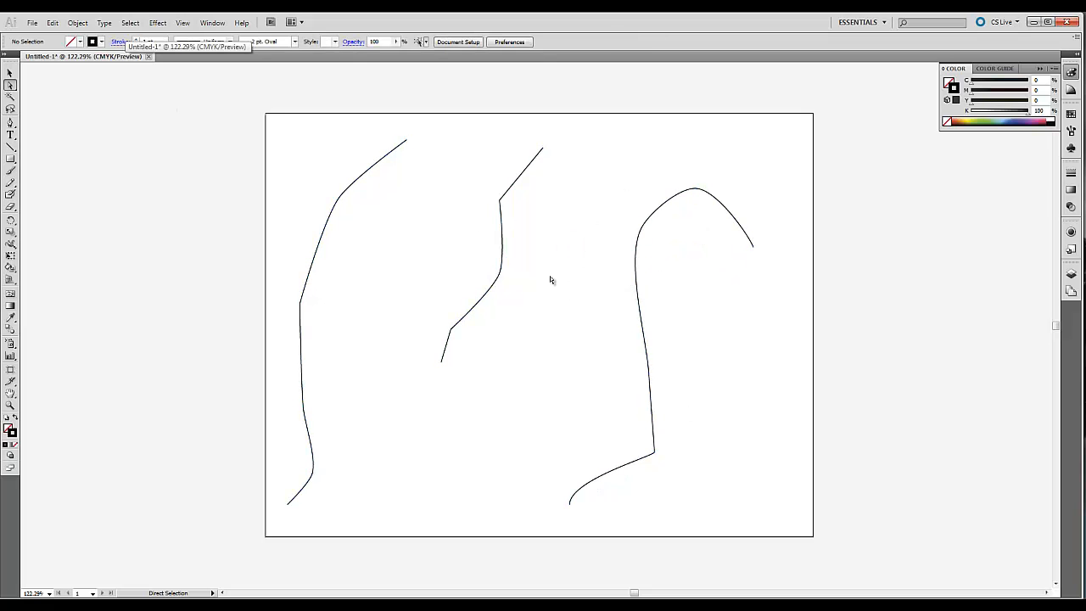
- Select all three curves and set the blend options to Specified Steps with 20 steps
left_click(9, 73)
left_click_drag(332, 162, 735, 387)
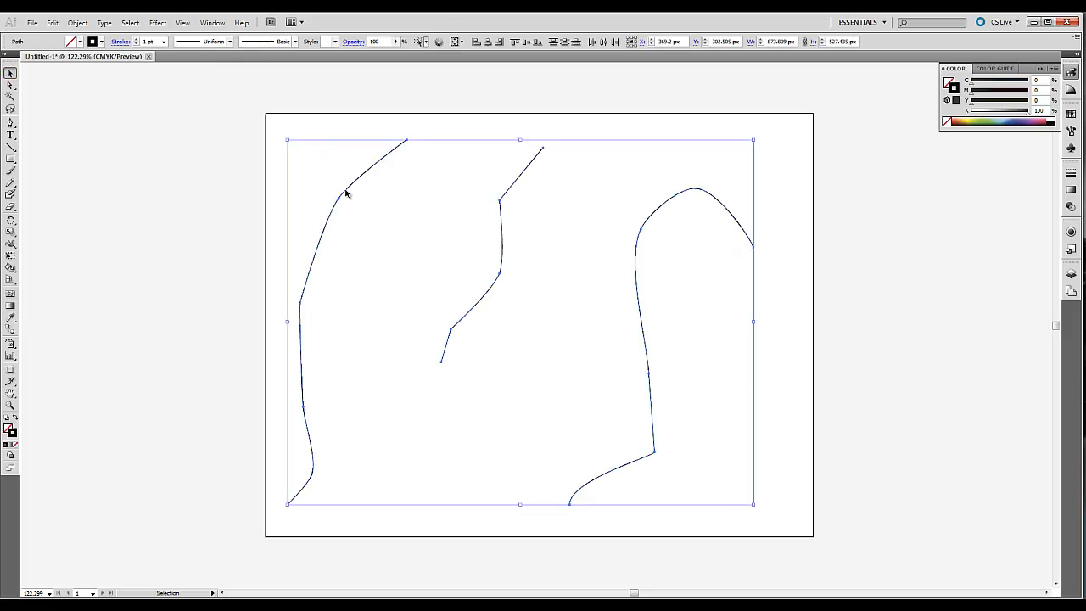
left_click(75, 27)
mouse_move(114, 268)
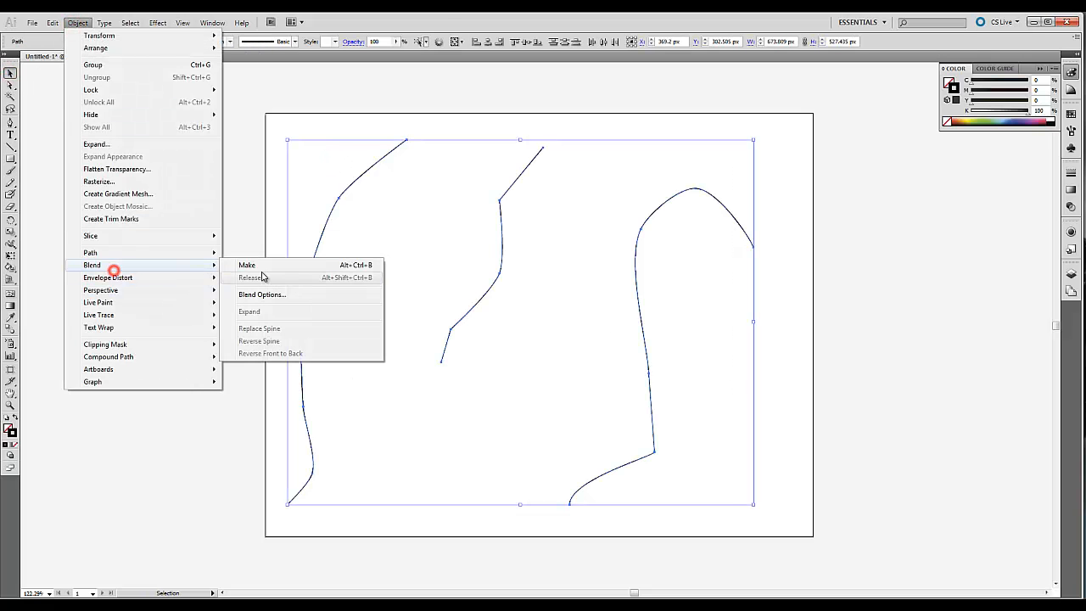
left_click(262, 295)
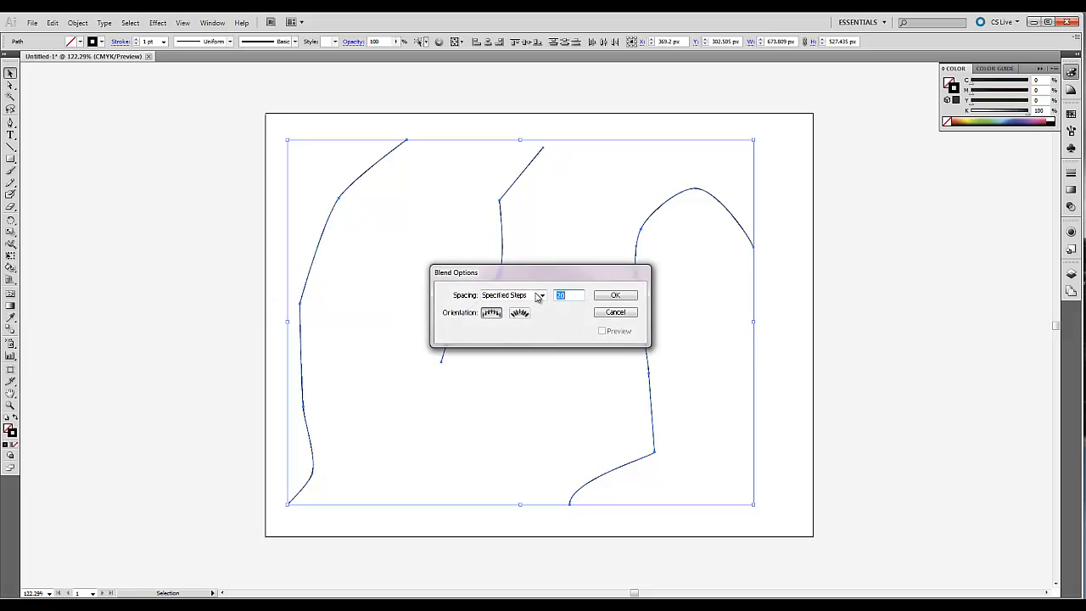
left_click(615, 295)
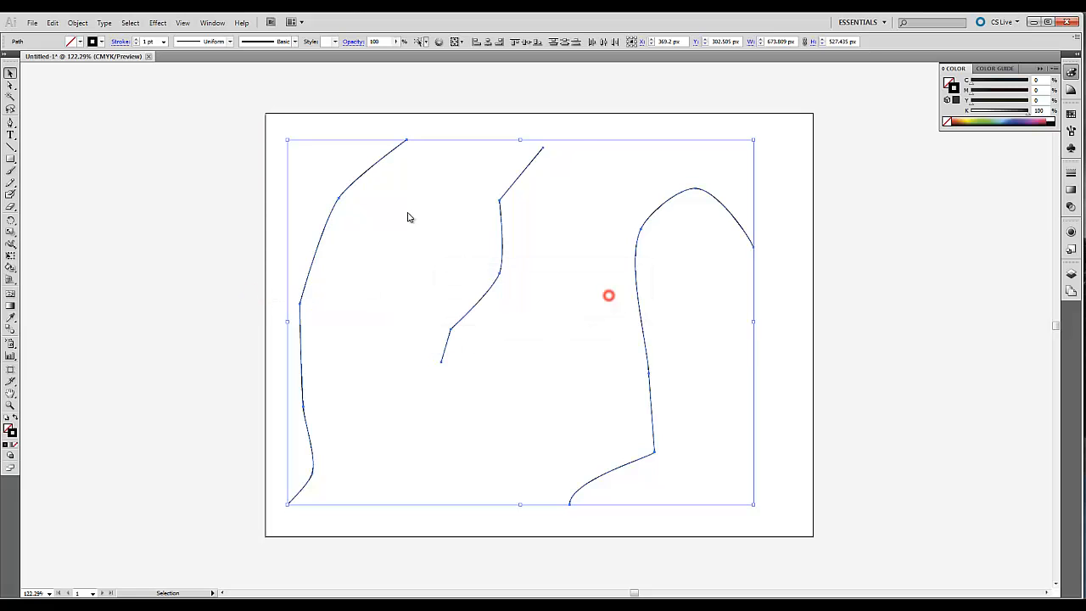
- Make a blend from the three selected curves
left_click(73, 24)
mouse_move(175, 262)
left_click(270, 268)
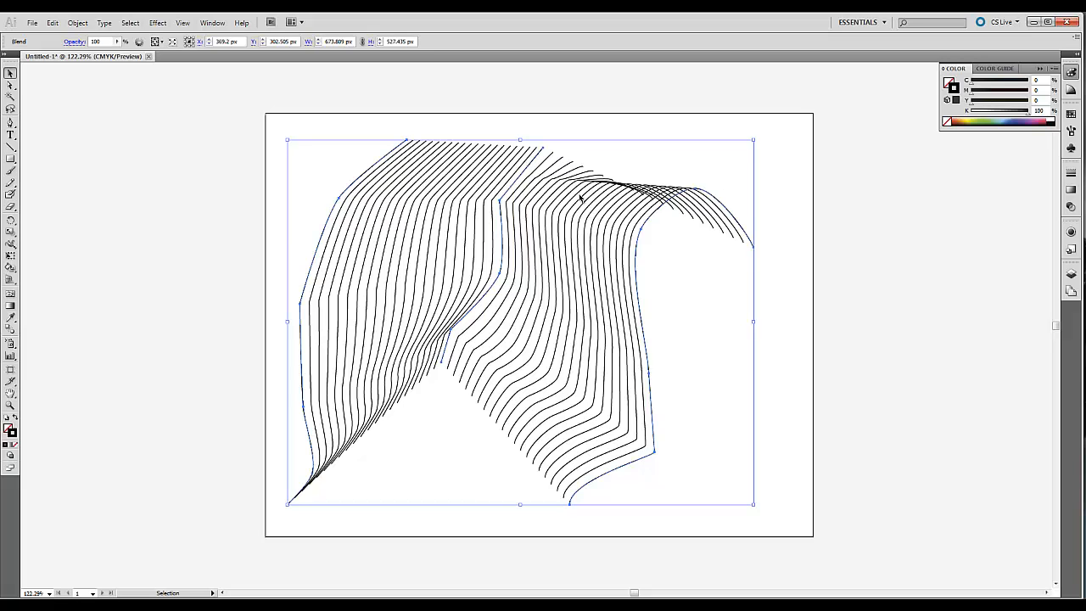
- Shift the blend down and right, and reshape the middle curve's lower bend into a hump by stretching its direction handle
left_click(10, 84)
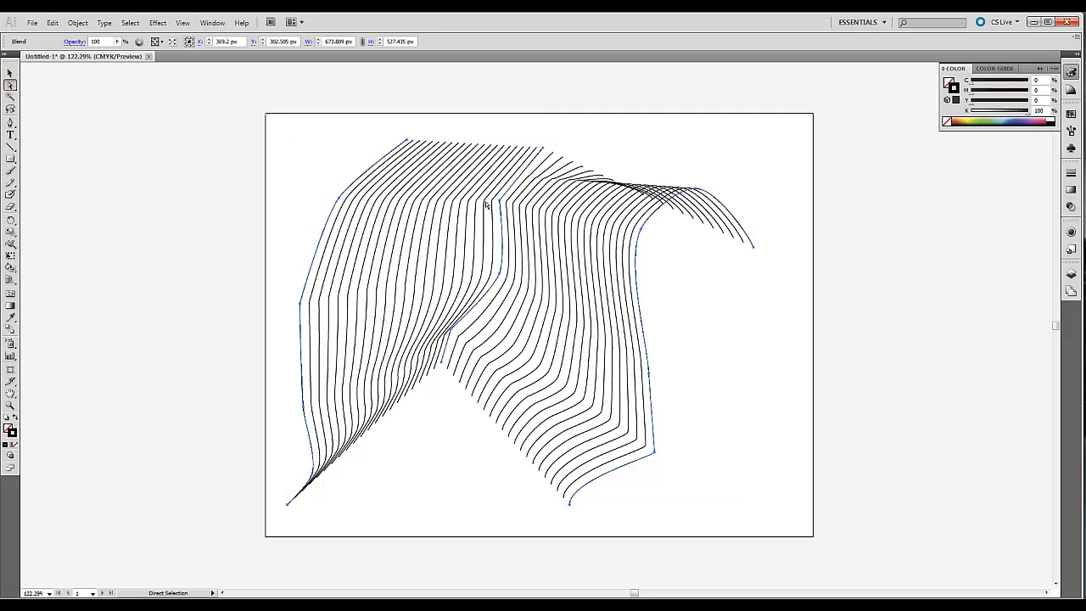
left_click_drag(479, 188, 518, 222)
left_click(533, 219)
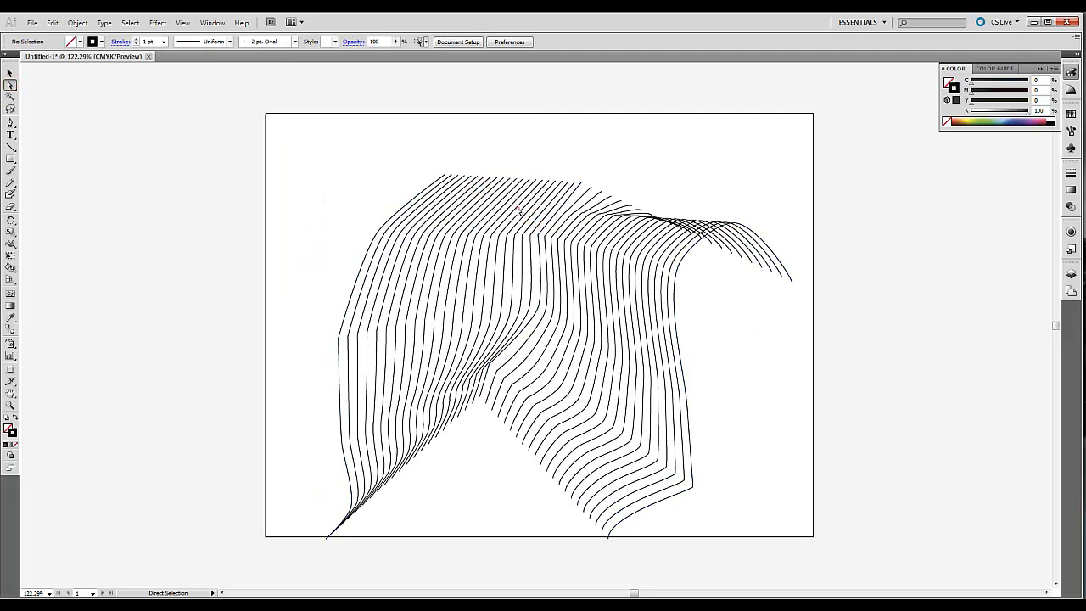
left_click_drag(513, 196, 576, 363)
left_click(616, 170)
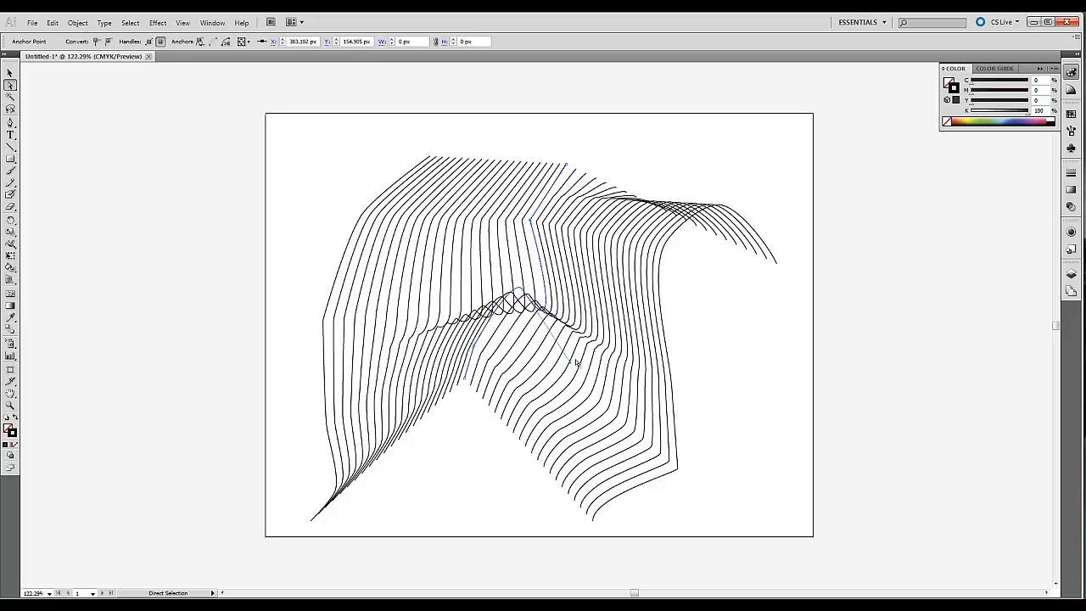
- Reshape the right key curve of the blend by raising its peak anchor and lowering its outer end point
left_click(720, 243)
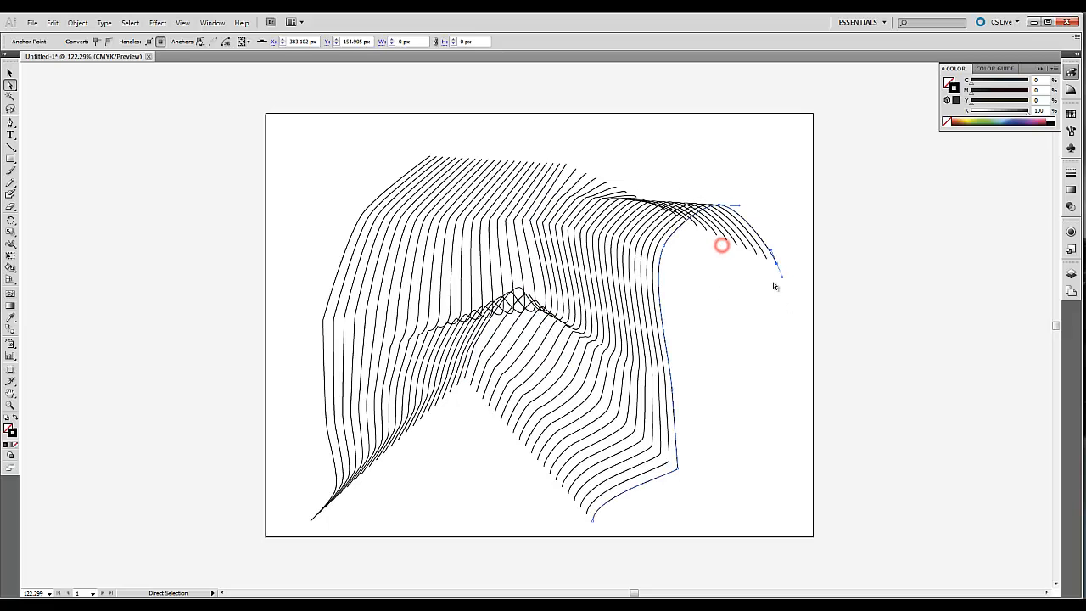
left_click(706, 194)
left_click_drag(718, 202, 740, 167)
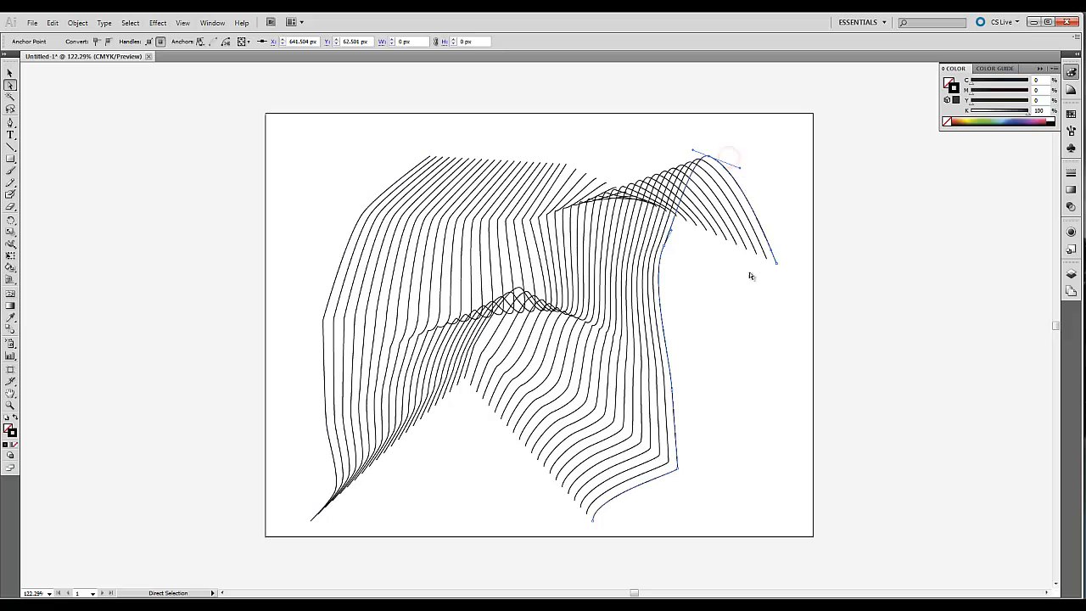
left_click(779, 265)
left_click_drag(779, 265, 787, 363)
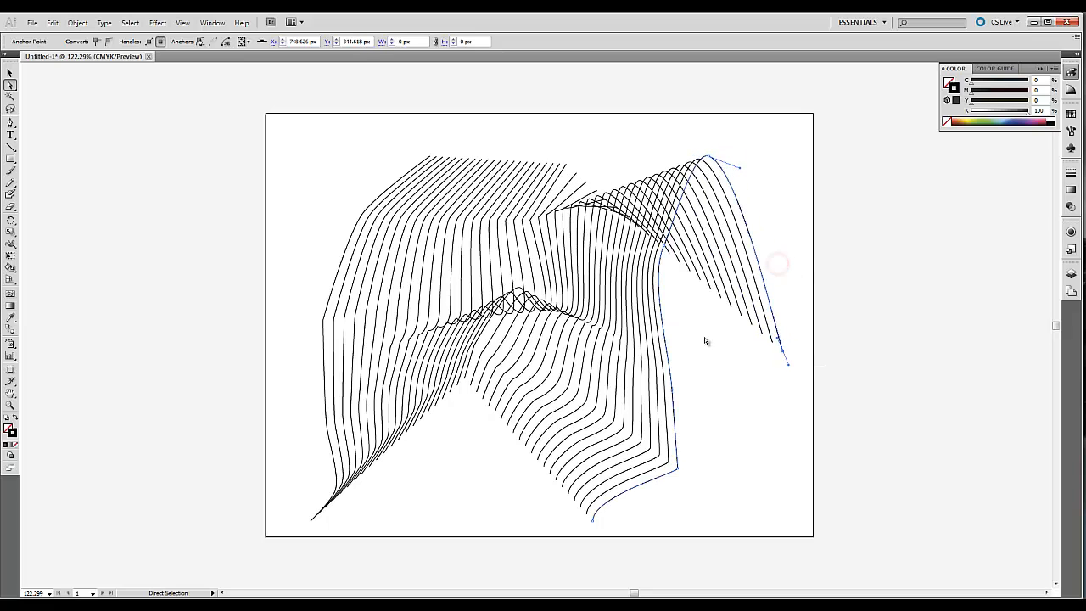
- Bend the lower part of the left key curve inward by pulling a direction handle to the right, and deselect it
left_click(316, 393)
left_click_drag(325, 398, 428, 412)
left_click(600, 151)
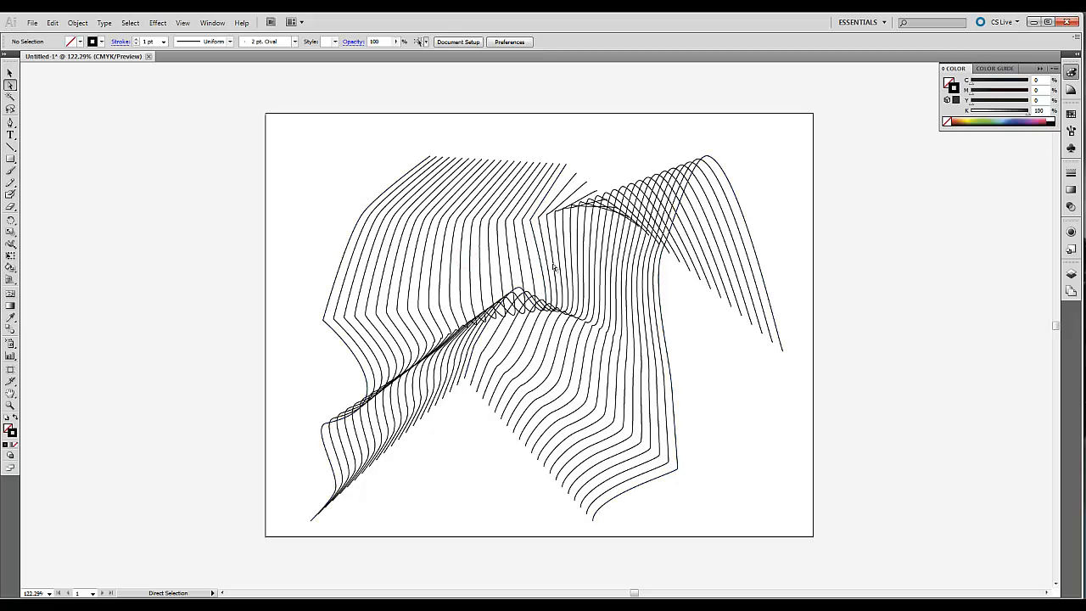
- Select the whole blend and move it slightly up and left on the artboard
left_click(563, 238)
left_click(9, 74)
left_click(443, 239)
left_click_drag(434, 180, 426, 169)
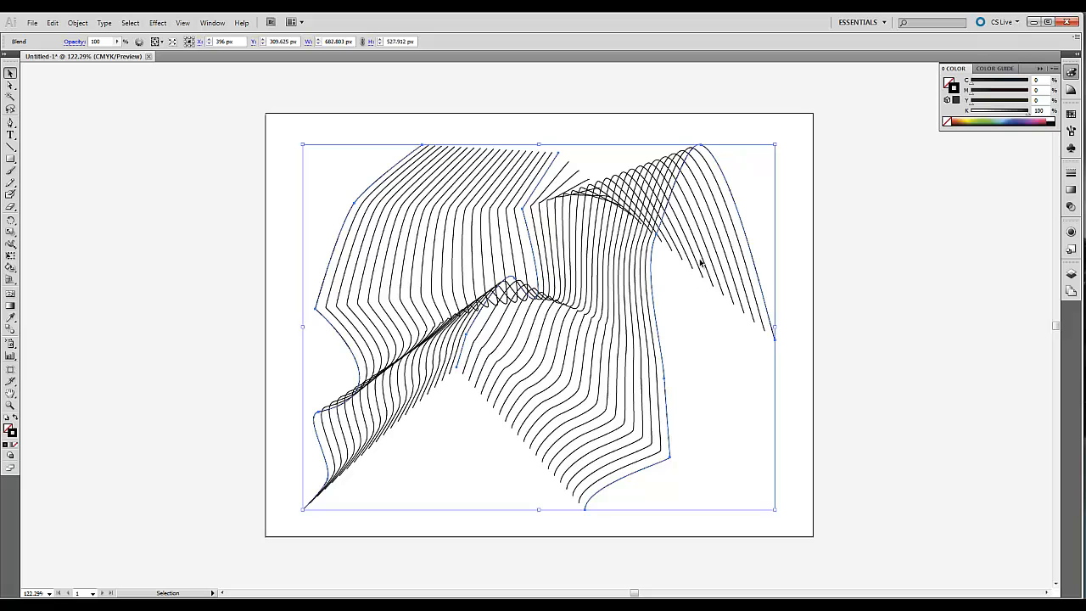
- Draw a six-point open path below the blend, rising toward the artboard's right edge, and deselect it
left_click(10, 123)
left_click(343, 527)
left_click(456, 475)
left_click(538, 515)
left_click(645, 515)
left_click(734, 435)
left_click(797, 322)
key("v")
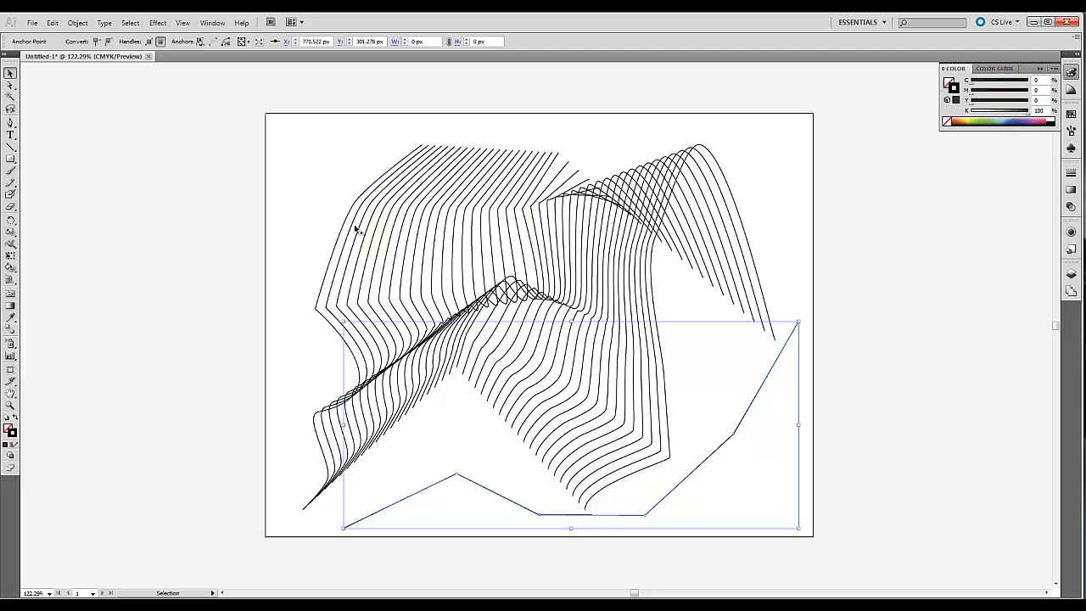
left_click(755, 220)
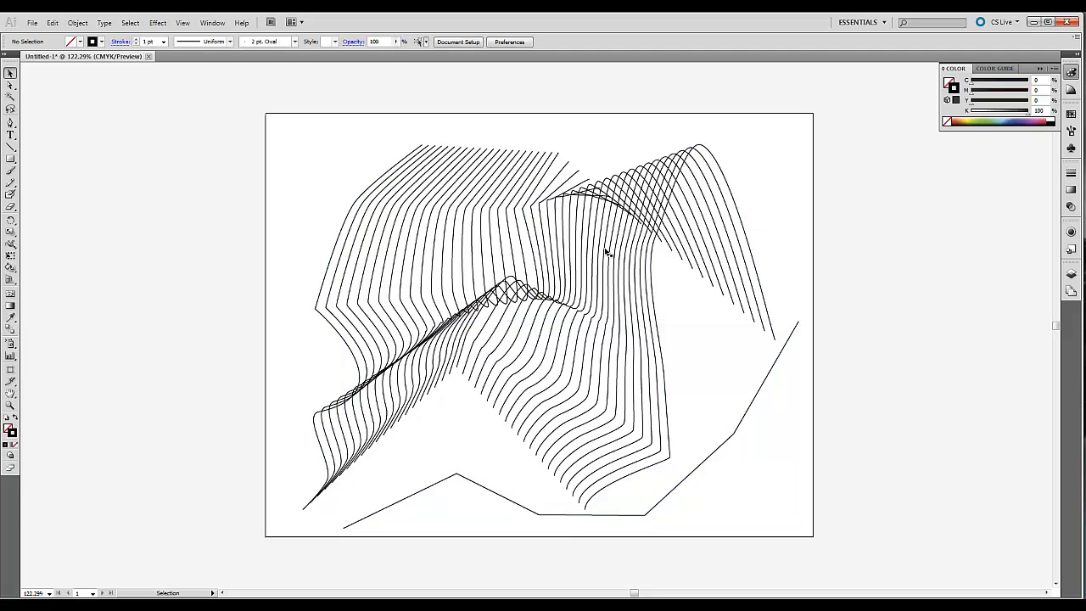
- Replace the blend's spine with the newly drawn path and move the resulting blend up and left onto the artboard
left_click(605, 252)
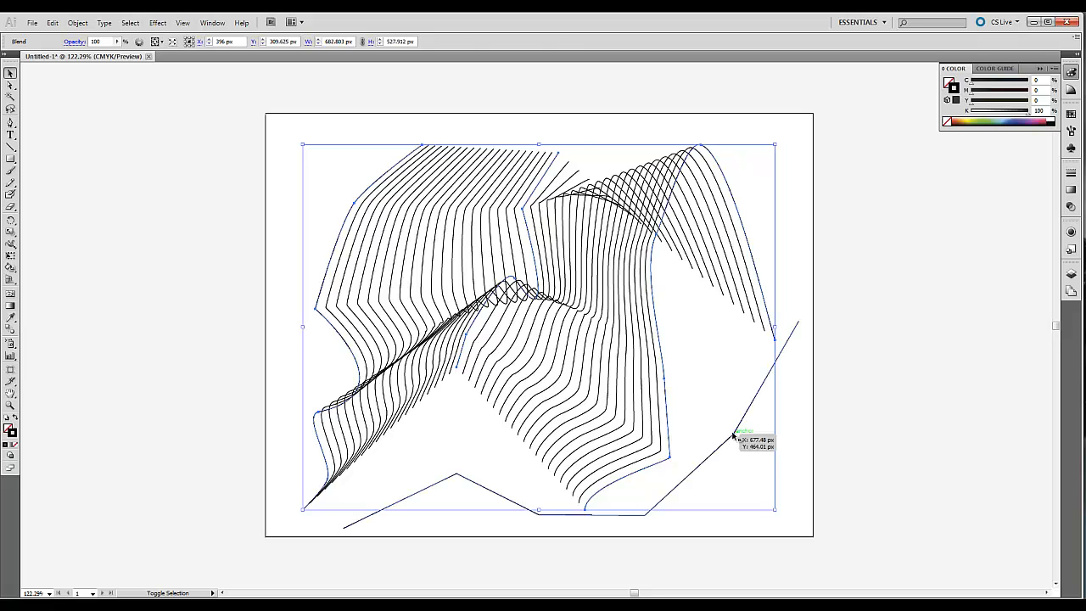
left_click(734, 433, "shift")
left_click(77, 23)
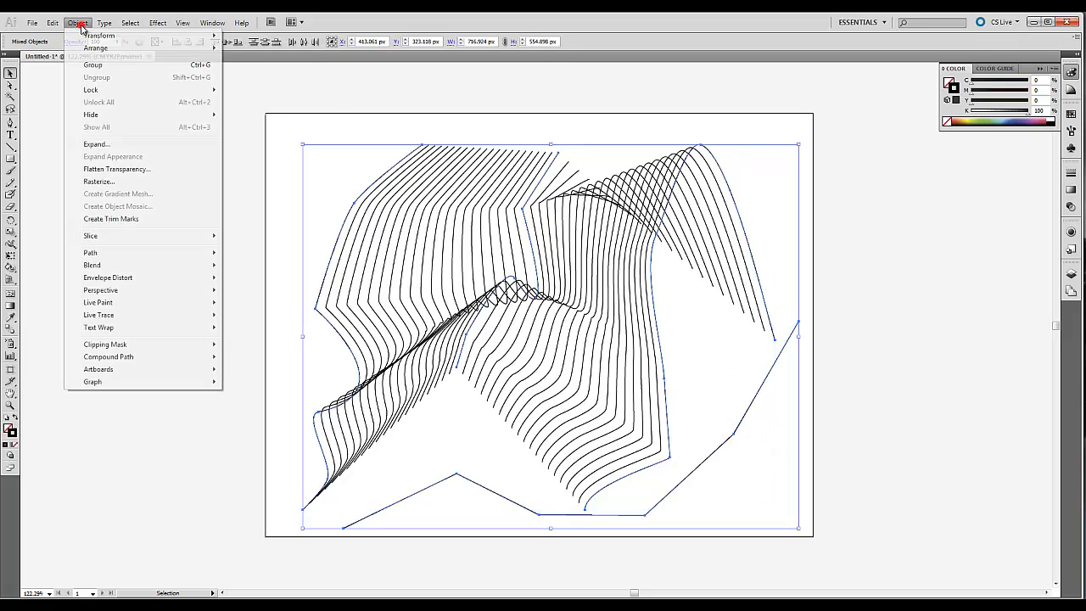
left_click(115, 265)
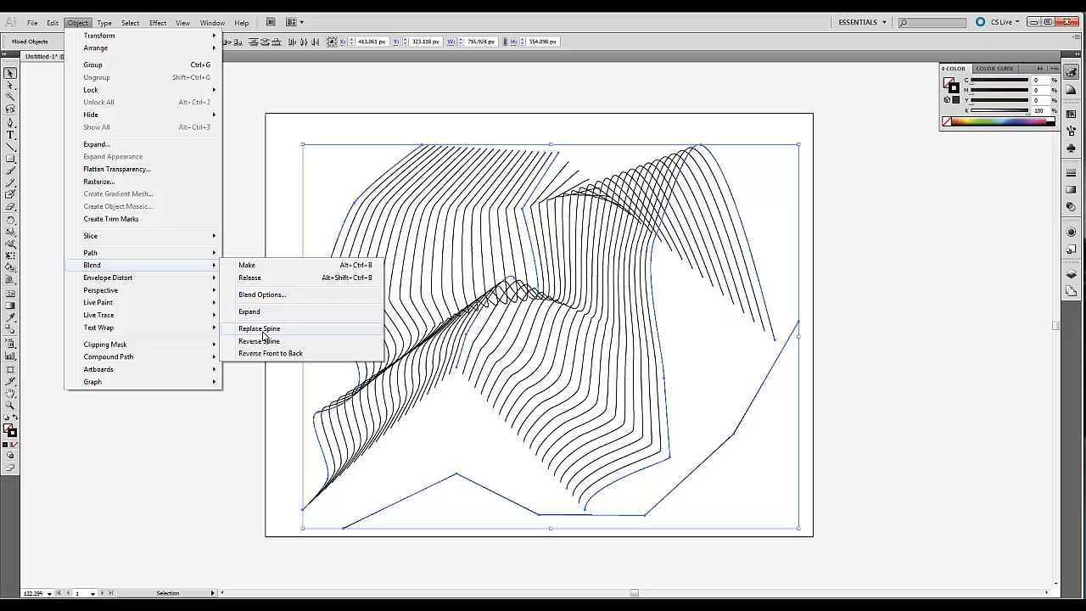
left_click(272, 330)
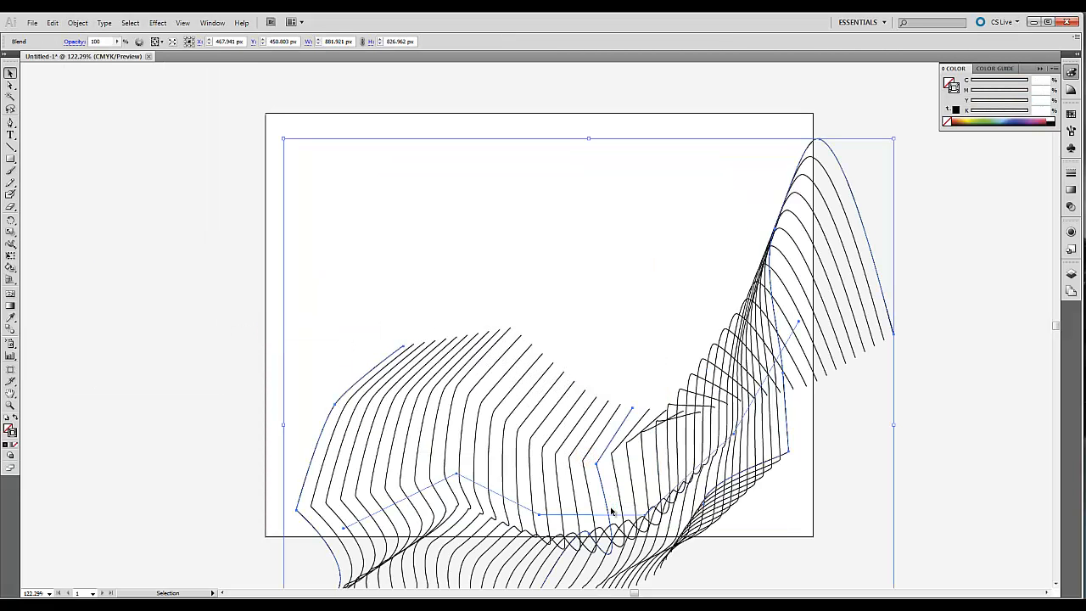
left_click_drag(607, 514, 561, 421)
- Reshape the blend's spine by moving its individual anchor points so the blend sits more within the artboard
left_click(10, 406)
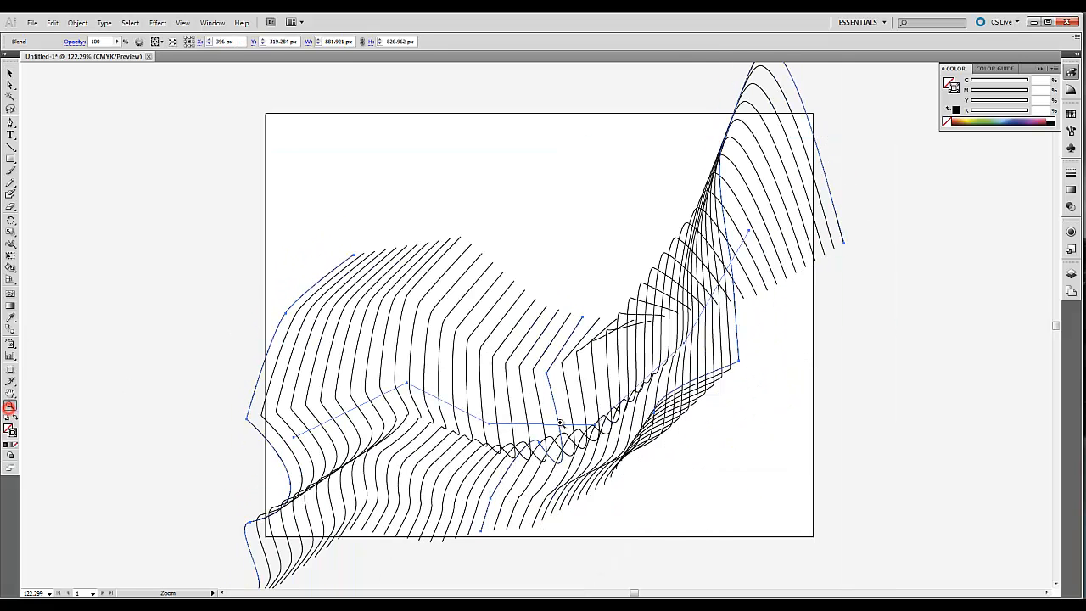
left_click(560, 421, "alt")
left_click(589, 407, "alt")
left_click(520, 181, "alt")
left_click(10, 85)
scroll(536, 442, "up", 1)
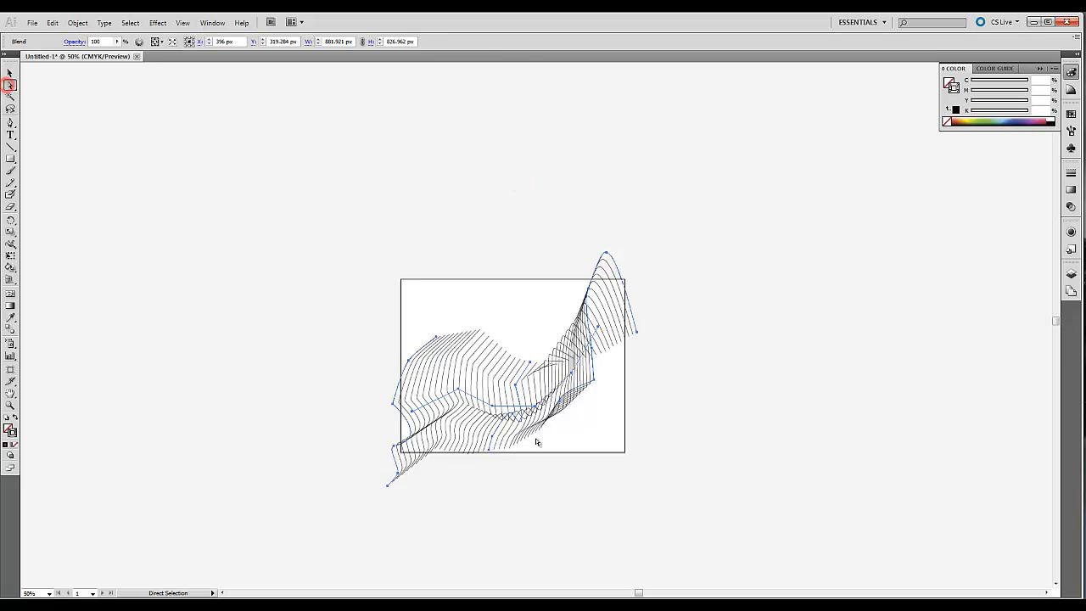
left_click(495, 408)
left_click_drag(496, 410, 441, 362)
left_click_drag(538, 405, 549, 411)
left_click_drag(414, 413, 437, 384)
left_click_drag(594, 330, 589, 330)
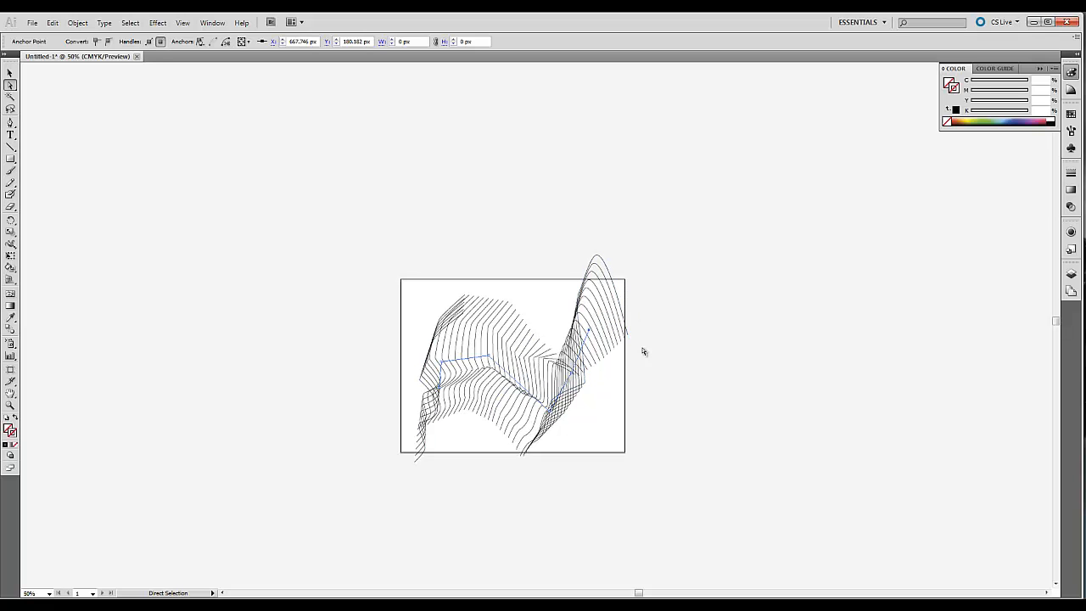
- Expand Layer 1 and the Blend sublayer to examine the individual paths the blend contains
left_click(1071, 275)
left_click(969, 282)
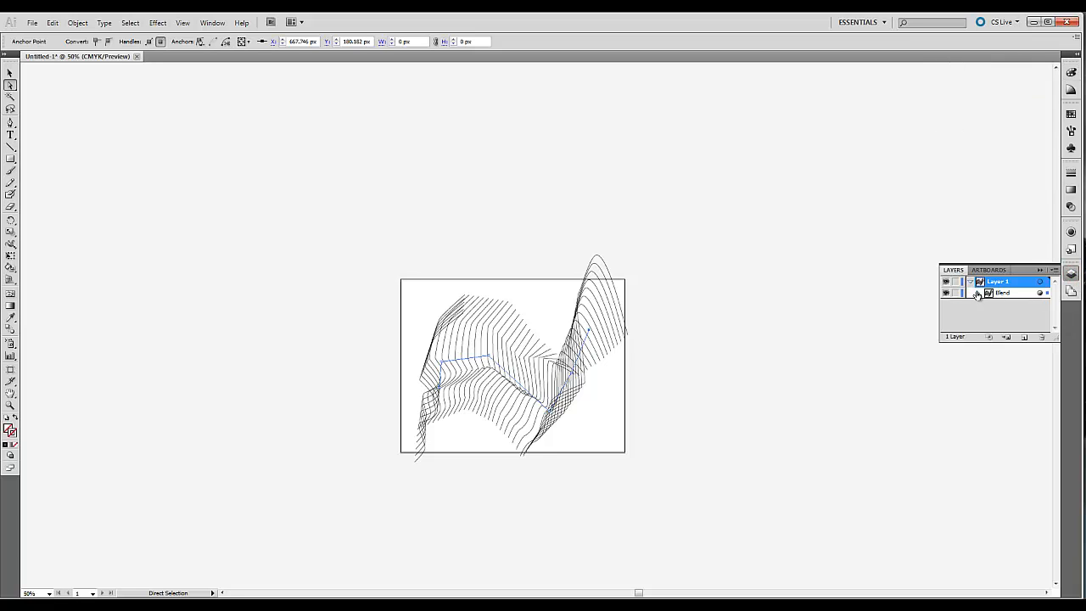
left_click(979, 293)
left_click(1020, 307)
left_click(1020, 316)
left_click(1017, 327)
left_click(1055, 328)
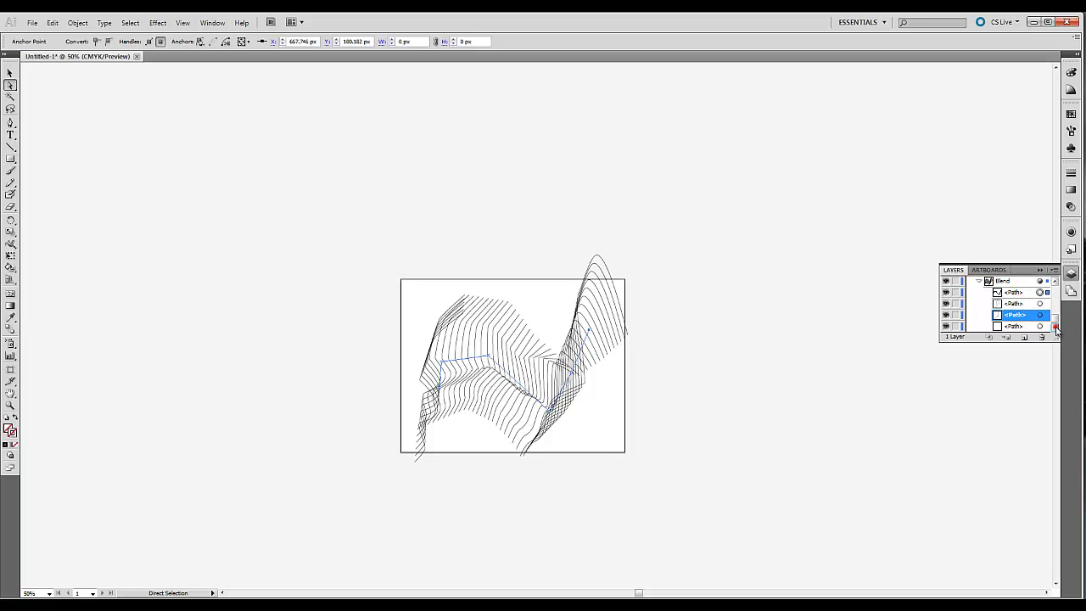
left_click(1013, 326)
left_click(1014, 293)
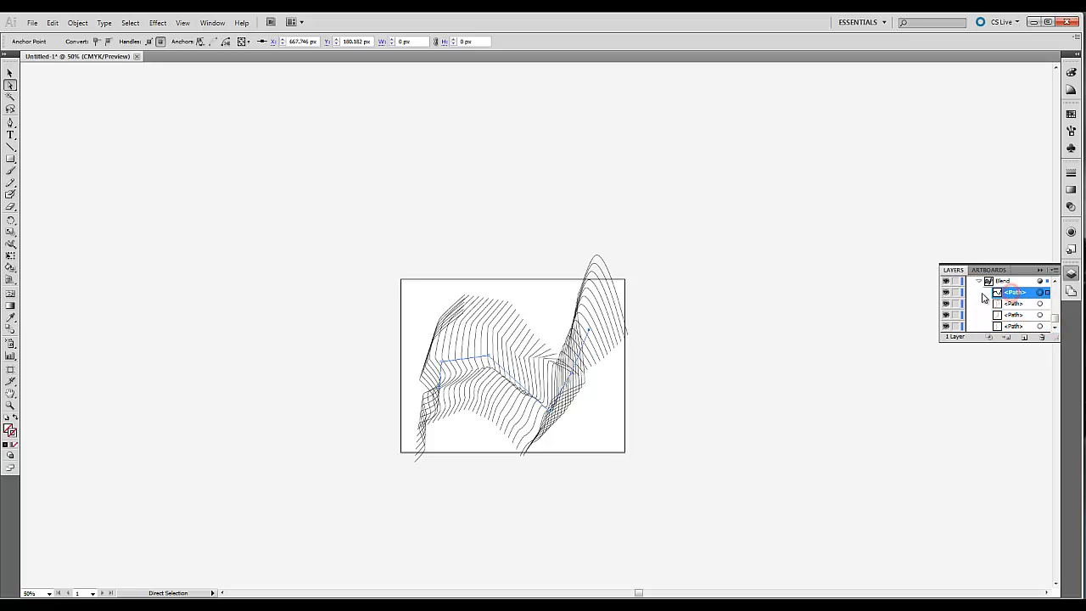
- Toggle the visibility of the blend's individual paths to check which part of the artwork each one controls
left_click(946, 292)
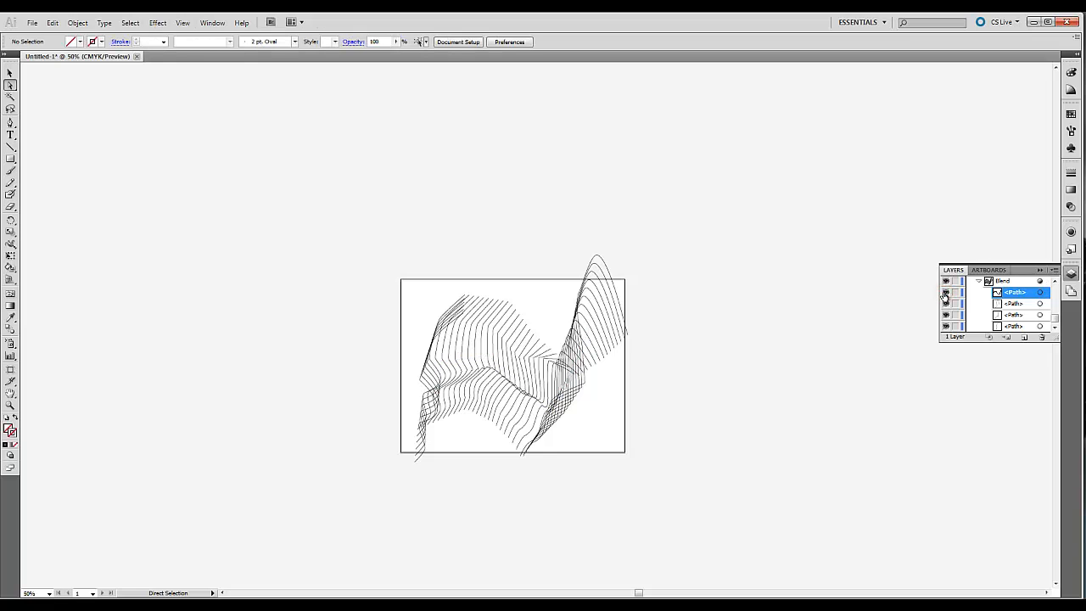
left_click(946, 303)
left_click(948, 315)
left_click(947, 305)
left_click(947, 304)
left_click(946, 293)
- Give the blend's key curve at the tall right-hand peak a 4 pt stroke in yellow (C 21.18, Y 100)
left_click(537, 367)
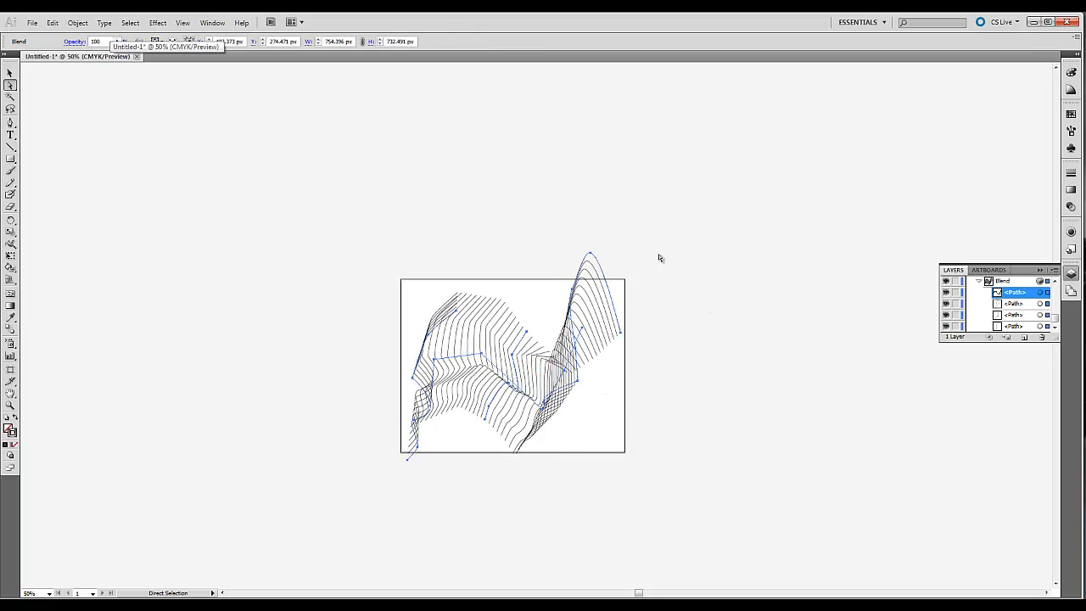
left_click(1012, 327)
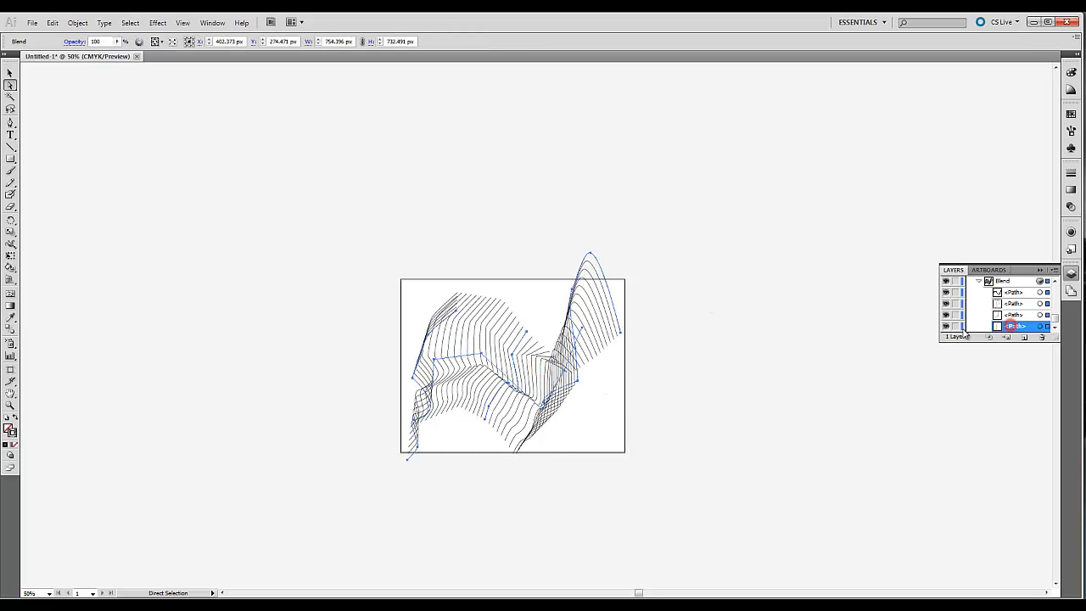
left_click(654, 257)
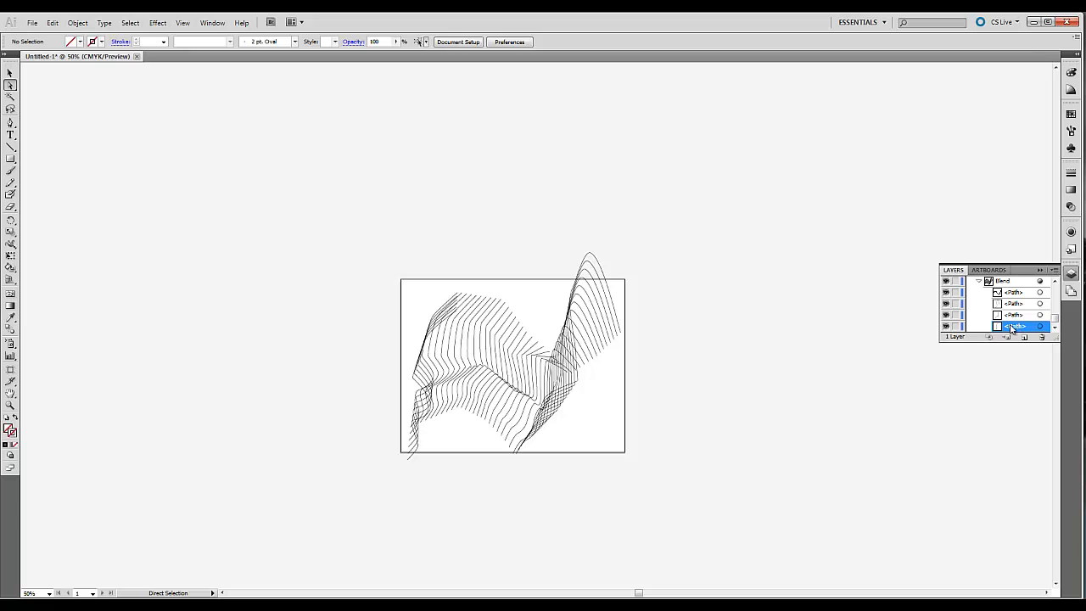
left_click(597, 265)
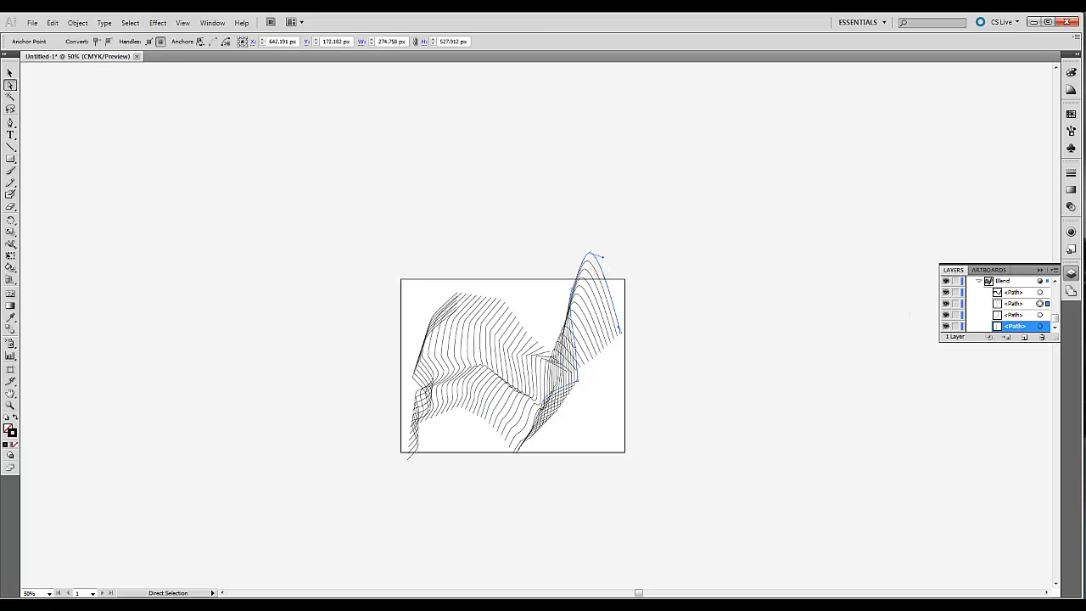
left_click(1071, 175)
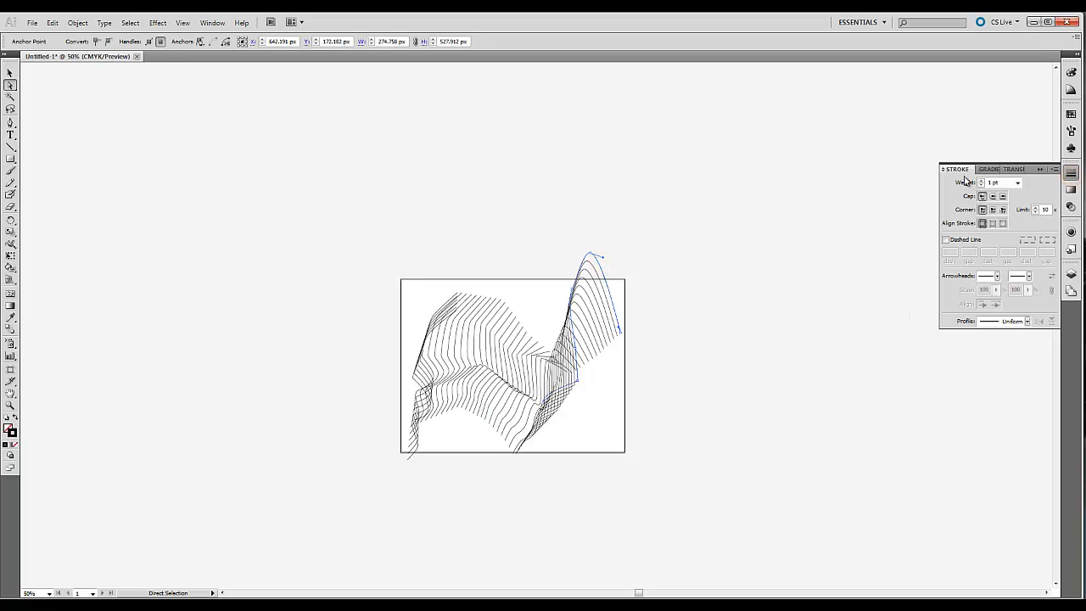
left_click(1018, 184)
left_click(998, 292)
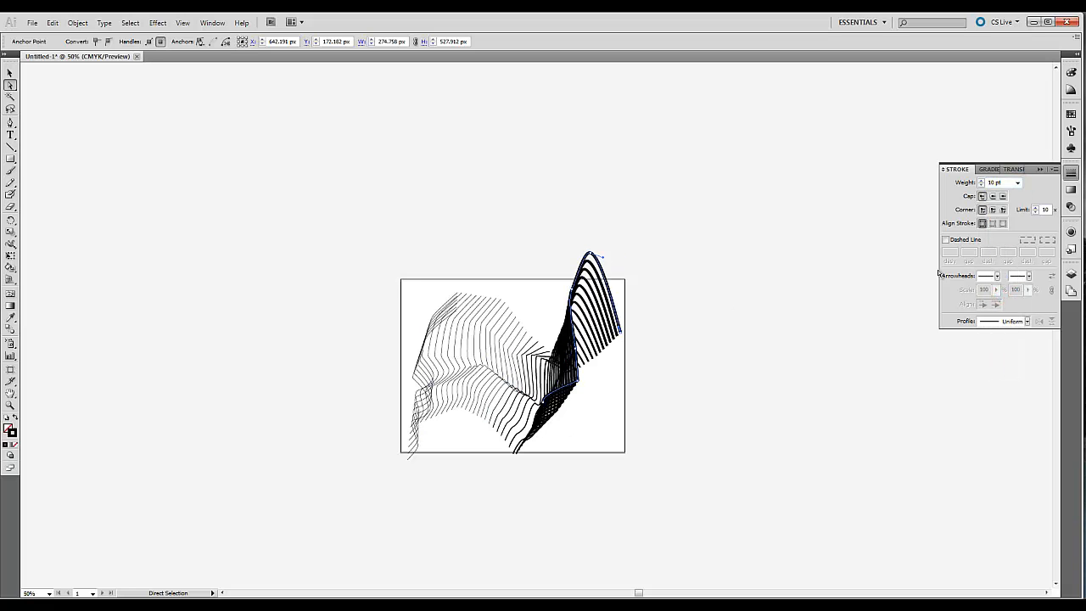
left_click(1017, 182)
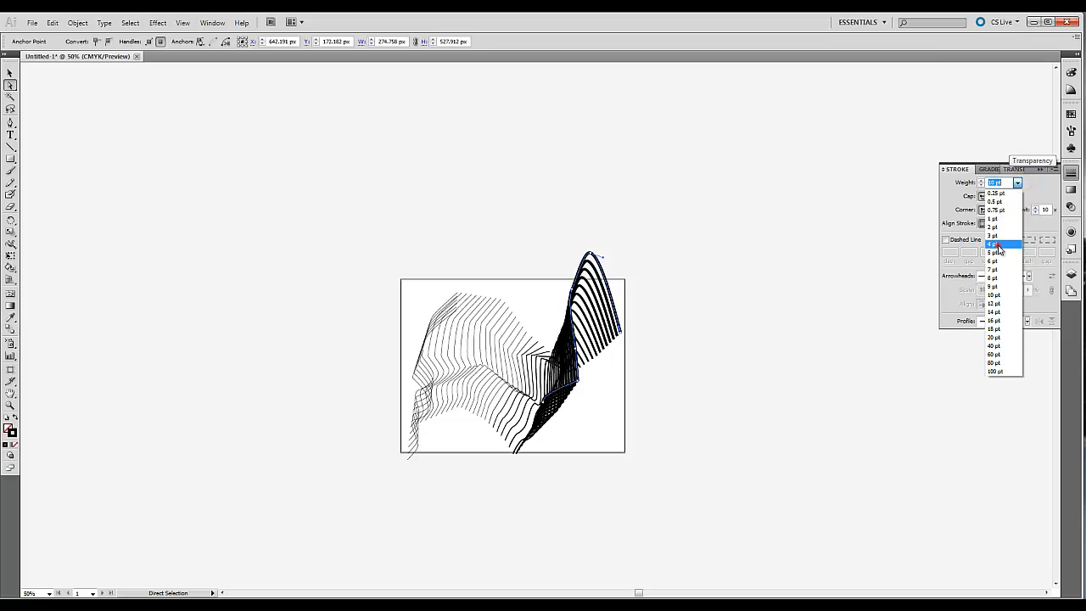
left_click(998, 246)
left_click(1072, 74)
left_click_drag(996, 119, 973, 121)
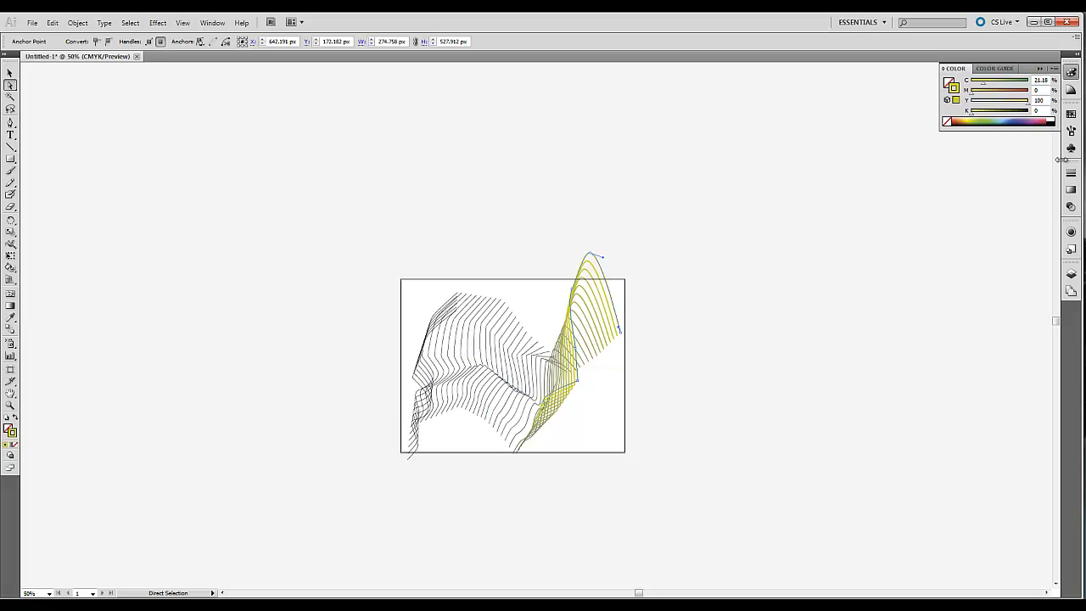
- Give the blend's middle key path a dashed stroke in pink (C 5.49, M 73.33), leaving nothing selected
left_click(424, 308)
left_click(516, 348)
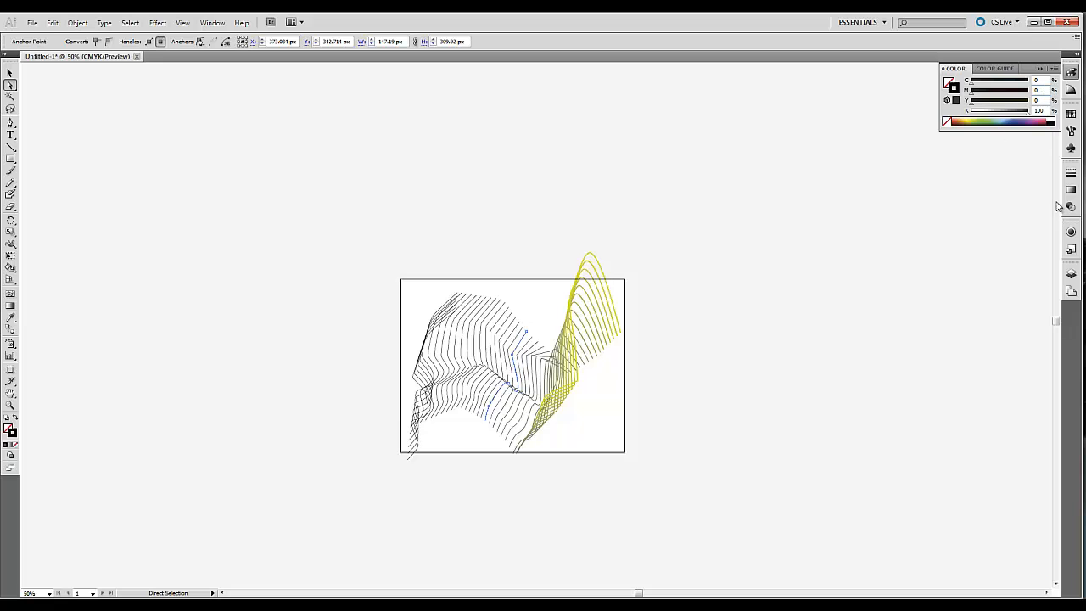
left_click(1071, 171)
left_click(945, 240)
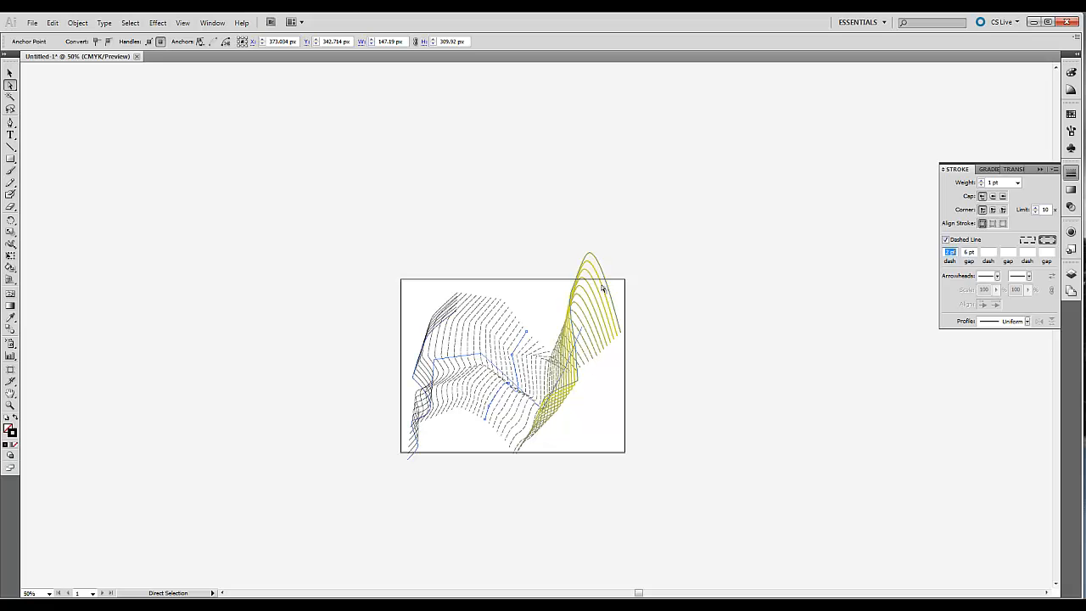
left_click(1071, 74)
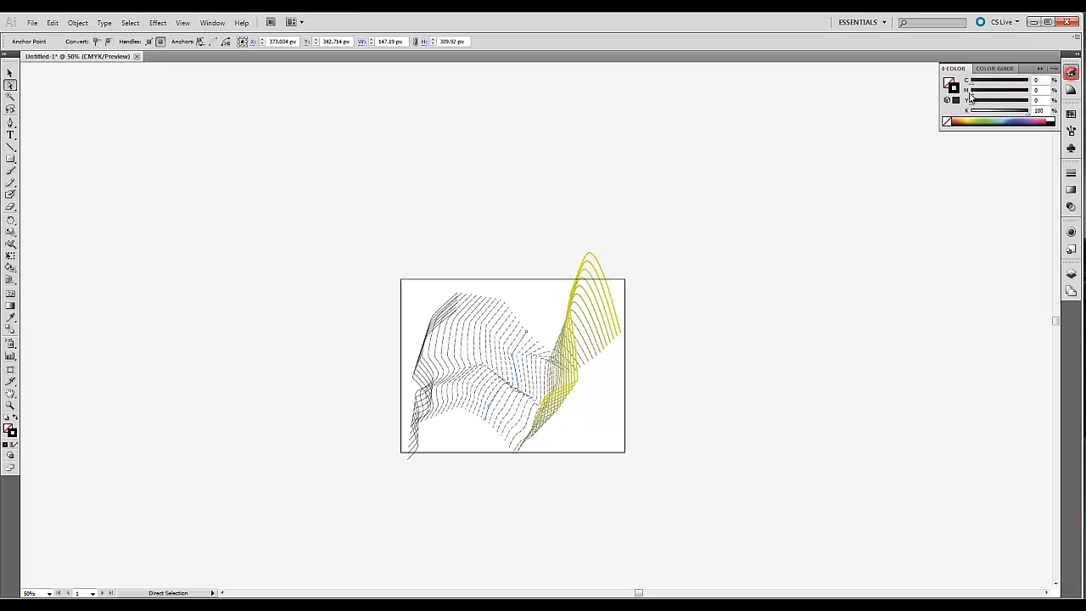
left_click(1039, 120)
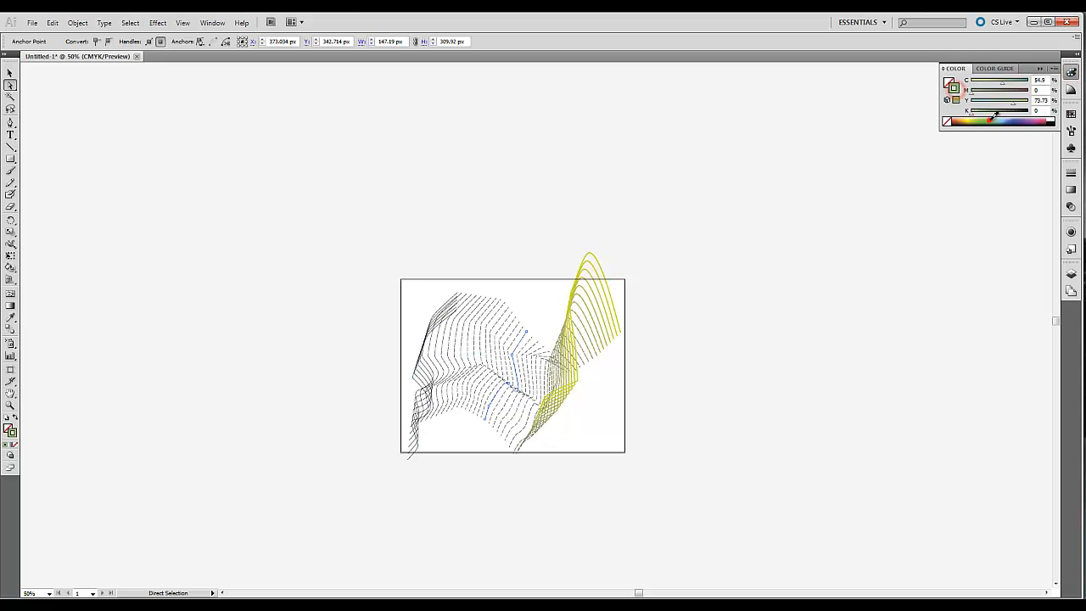
left_click(512, 212)
- Draw an open angular four-point path with the Pen tool around the upper-left edge of the blend artwork
left_click(10, 405)
left_click_drag(393, 228, 670, 473)
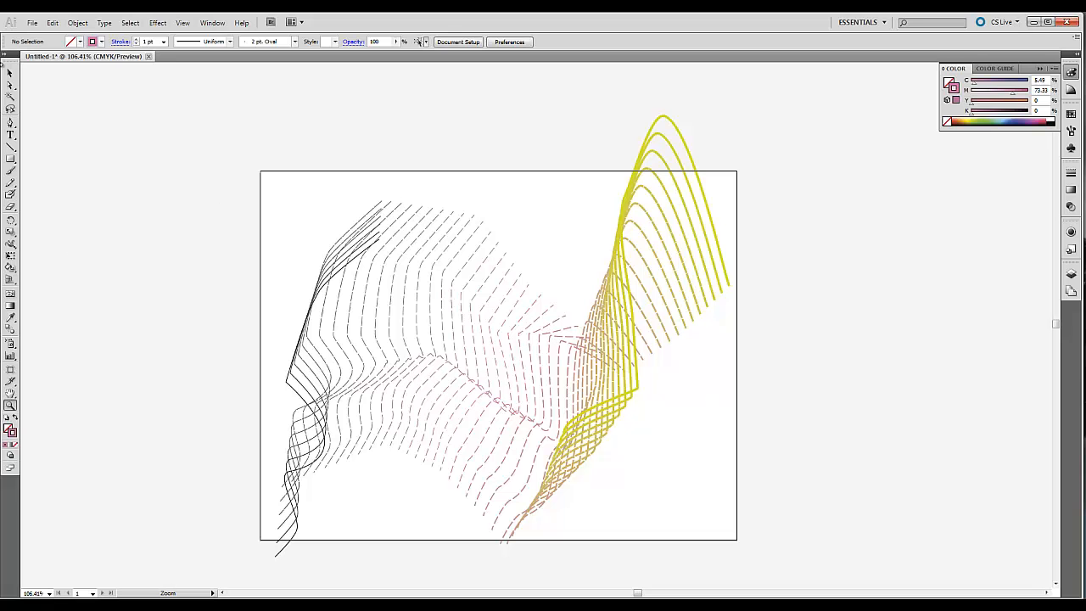
left_click(11, 123)
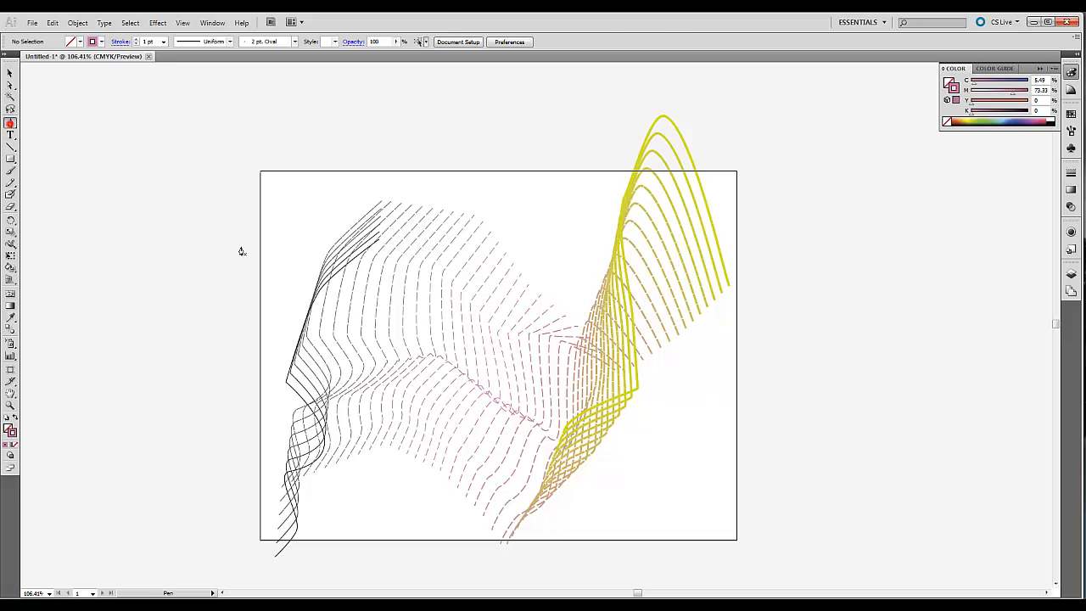
left_click(269, 305)
left_click(287, 233)
left_click_drag(364, 187, 454, 192)
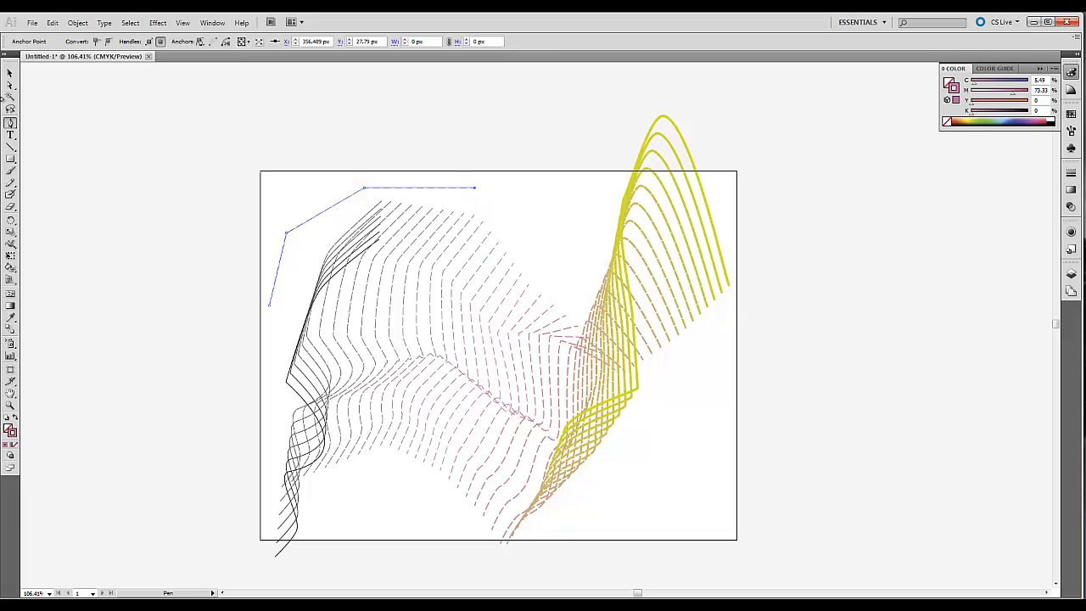
left_click(11, 75)
- Draw a second open angular path of five points with the Pen tool along the lower-right side of the artwork
key("p")
left_click_drag(574, 556, 606, 493)
left_click(684, 429)
left_click(673, 370)
left_click(734, 351)
- Select both newly drawn angular paths and make a blend between them
left_click(11, 75)
left_click(372, 188)
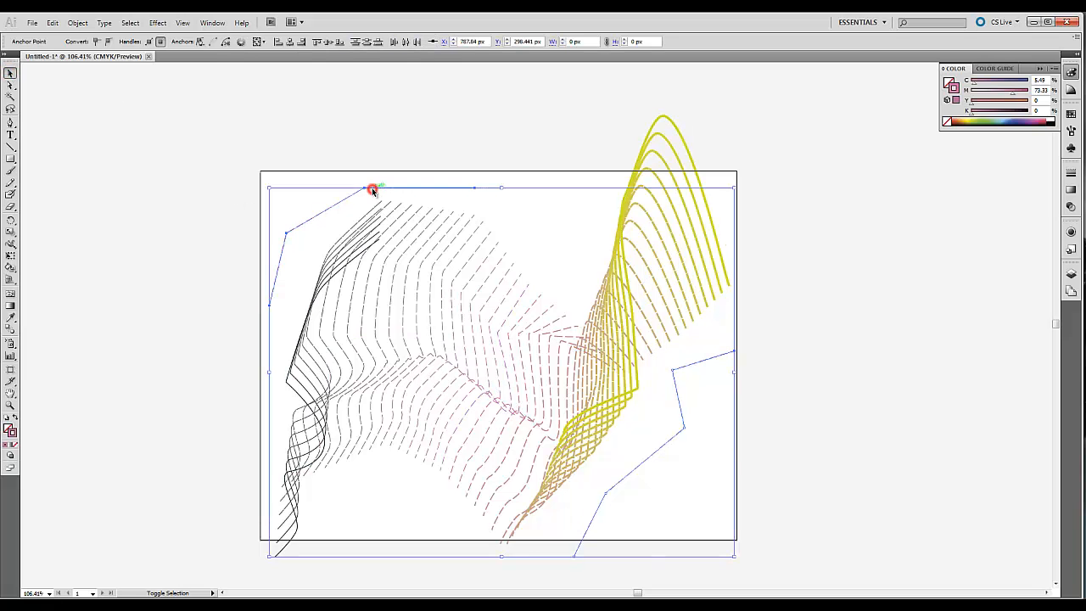
left_click(77, 22)
mouse_move(103, 265)
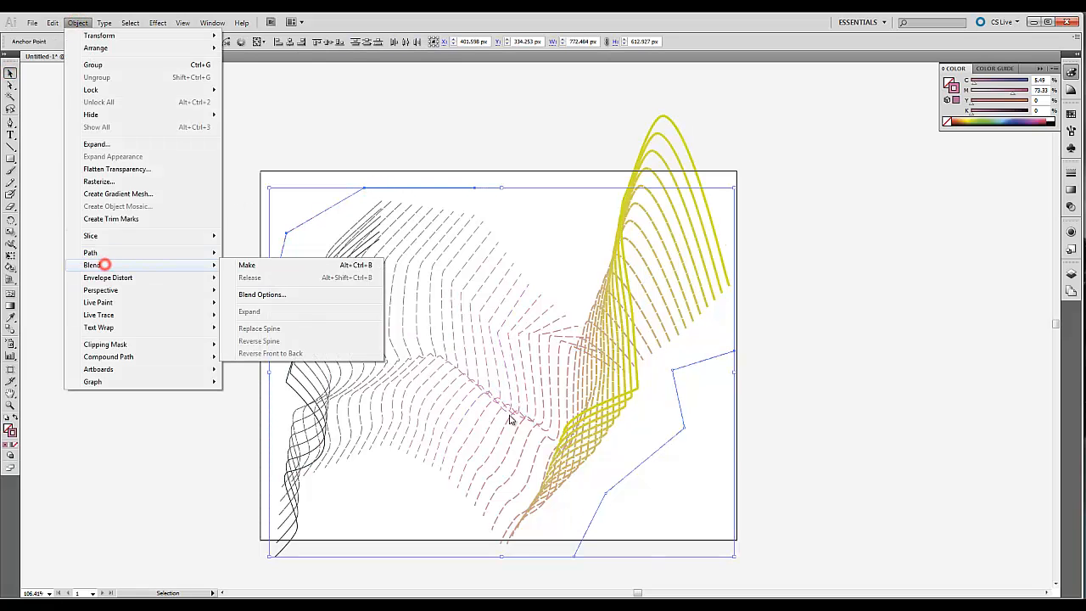
left_click(248, 267)
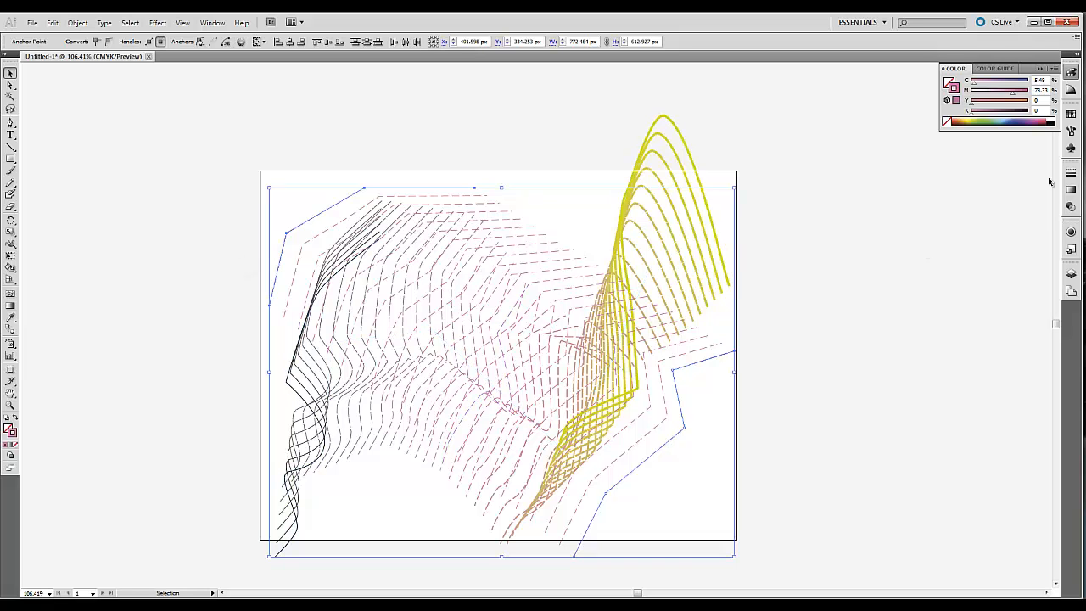
- Change the new angular blend to a solid blue stroke by raising cyan to 99 and turning off the dashed line
left_click_drag(975, 82, 1024, 81)
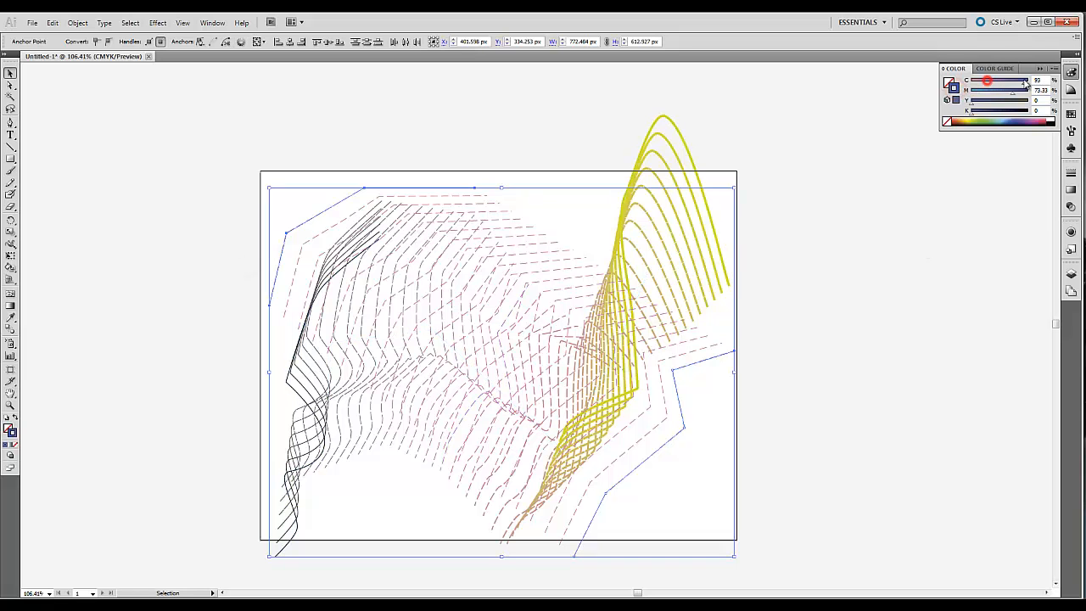
left_click(1073, 179)
left_click(945, 240)
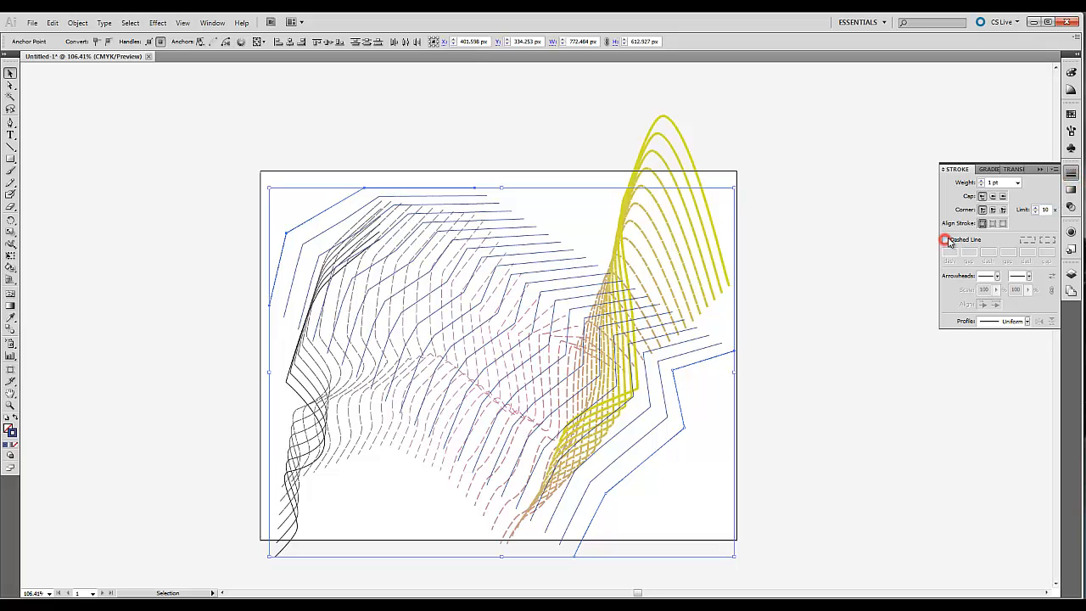
left_click(497, 152)
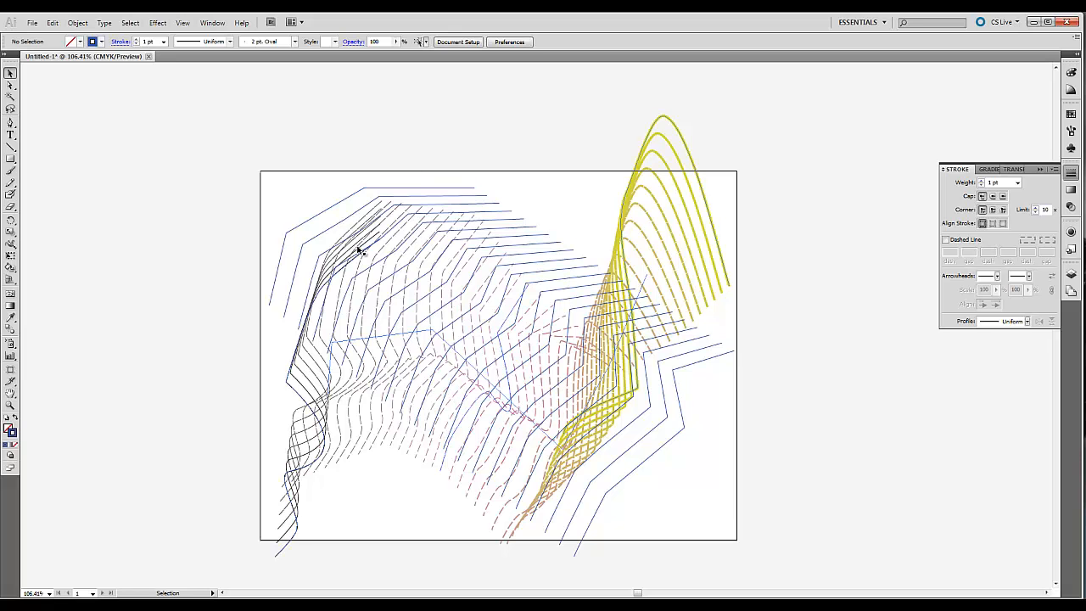
- Select both overlapping blends and expand them into individual paths
left_click_drag(244, 100, 749, 512)
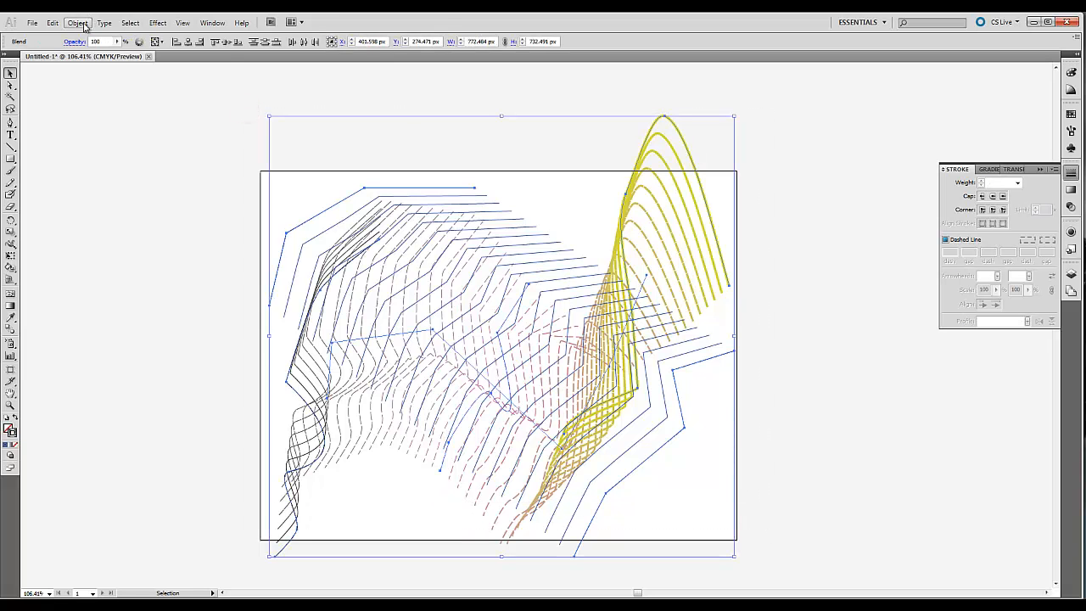
left_click(84, 25)
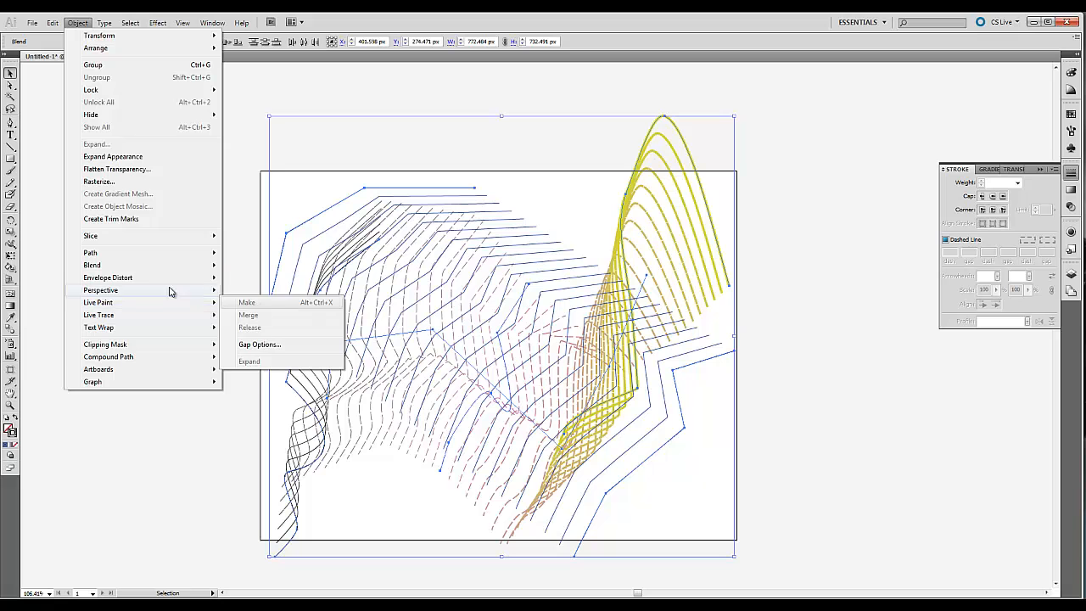
mouse_move(123, 268)
left_click(251, 312)
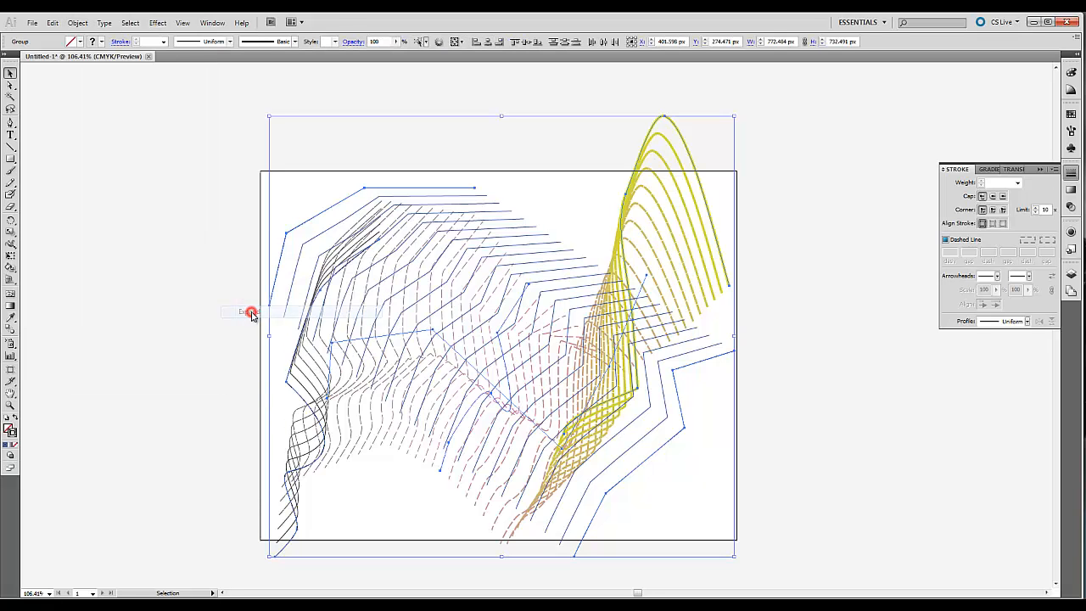
- Convert the expanded paths into a Live Paint group, accepting the possible loss of complex appearance attributes
left_click(77, 23)
left_click(103, 302)
left_click(247, 303)
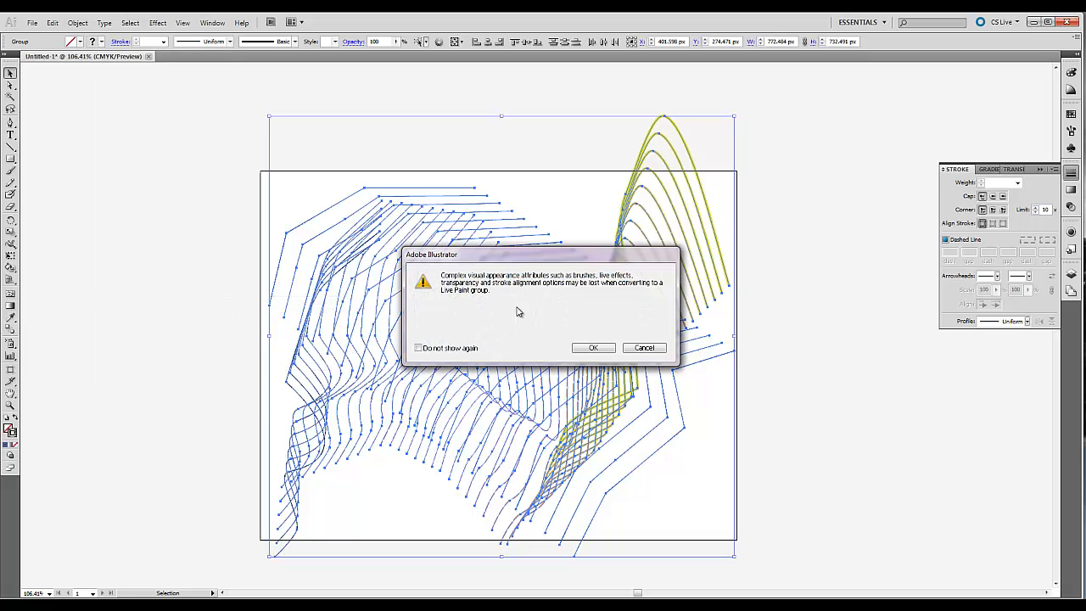
left_click(591, 348)
- Set the Live Paint Bucket to a yellow fill with no stroke
left_click(11, 267)
left_click(400, 278)
left_click(1071, 74)
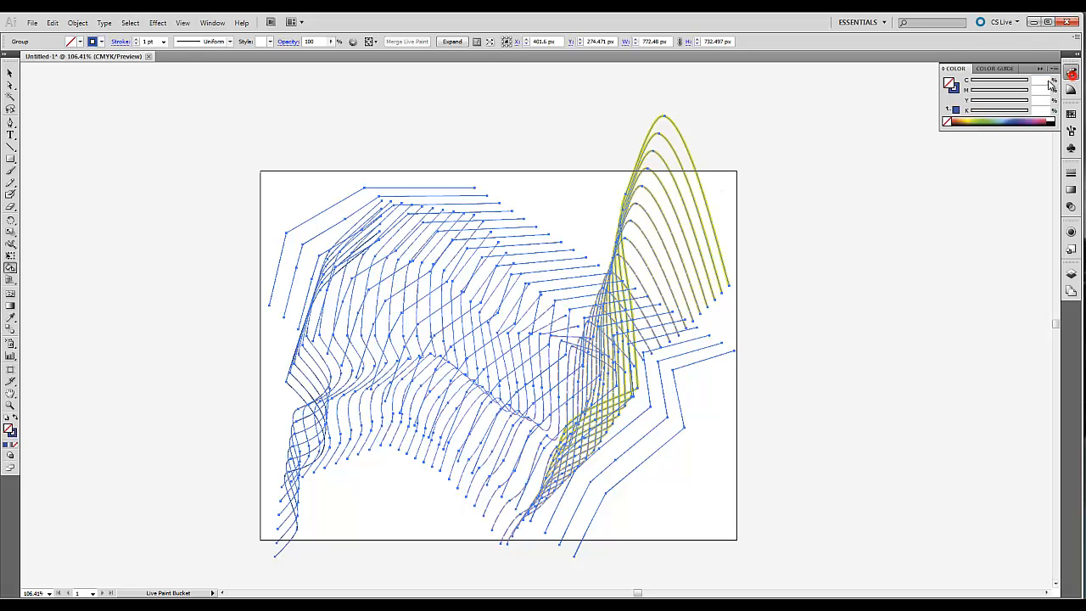
left_click(973, 119)
left_click(957, 88)
left_click(947, 122)
- Fill scattered faces between the crossing lines with yellow, across the upper band and around the middle of the Live Paint group
left_click(482, 276)
left_click(512, 315)
left_click(524, 326)
left_click(542, 340)
left_click(446, 260)
left_click(418, 265)
left_click(402, 243)
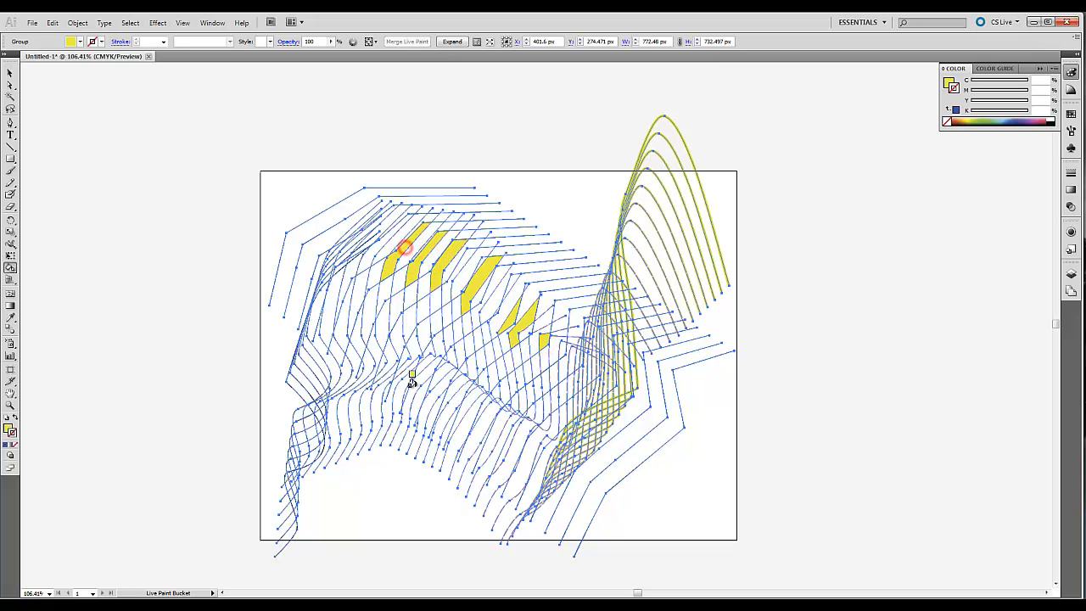
left_click(437, 366)
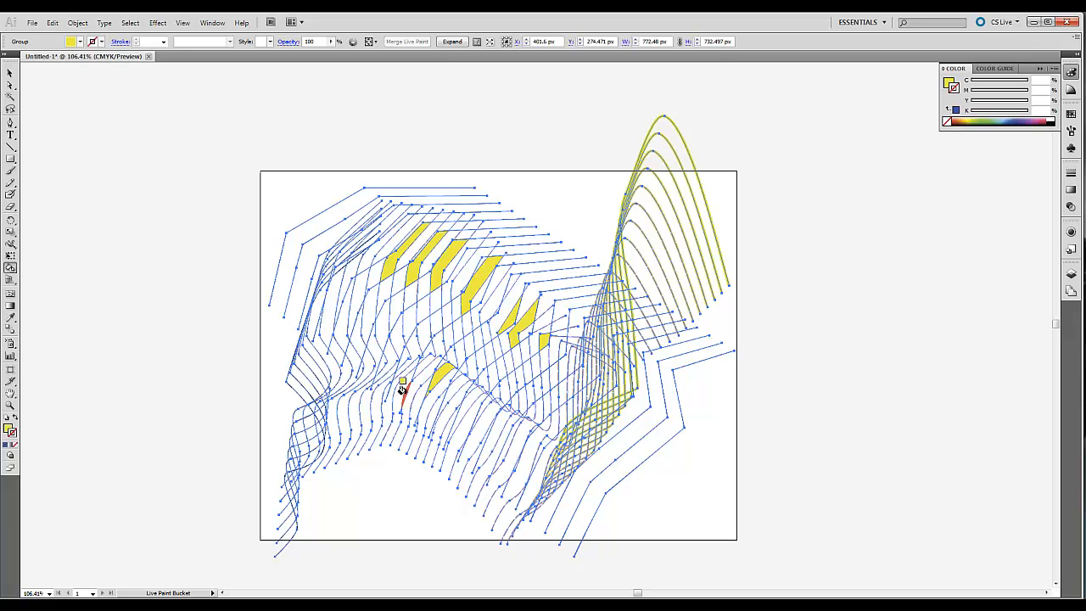
left_click(412, 347)
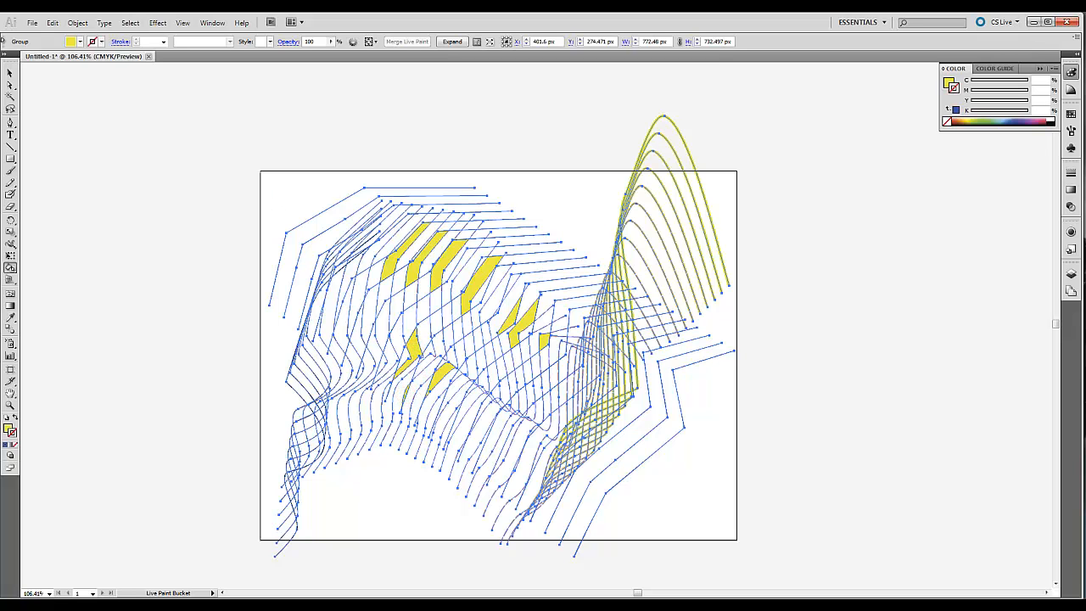